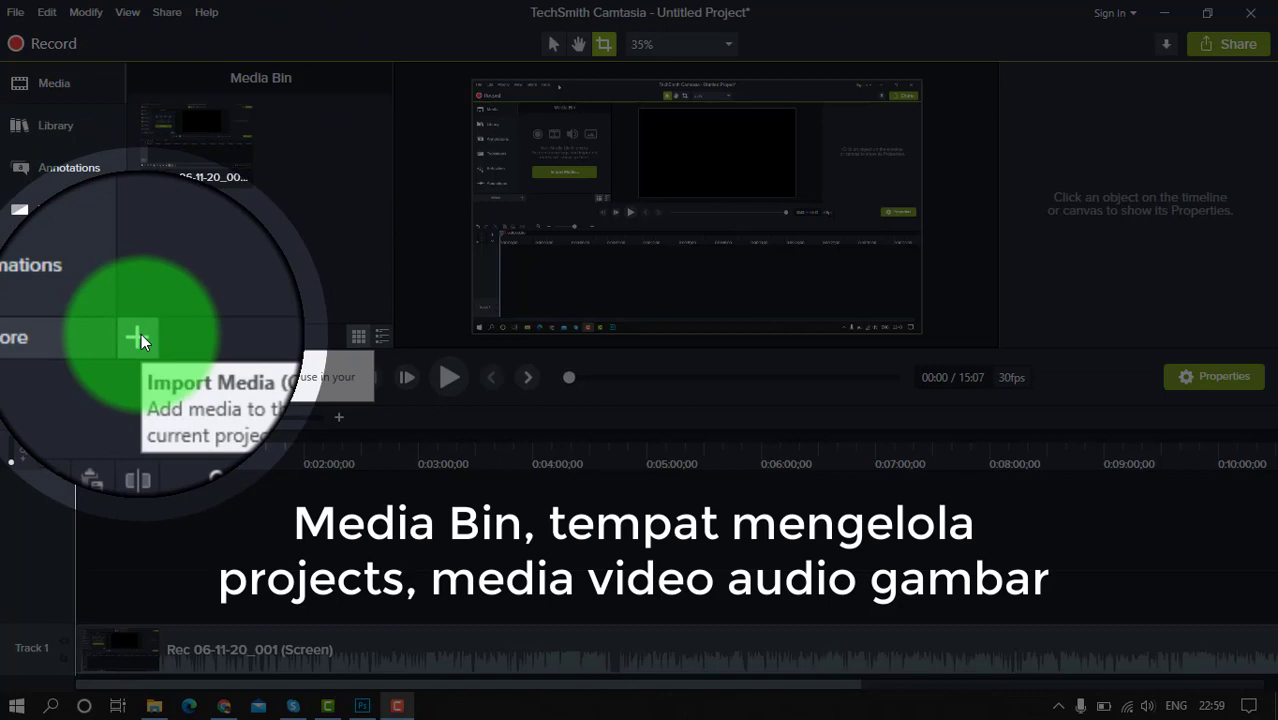
click(141, 333)
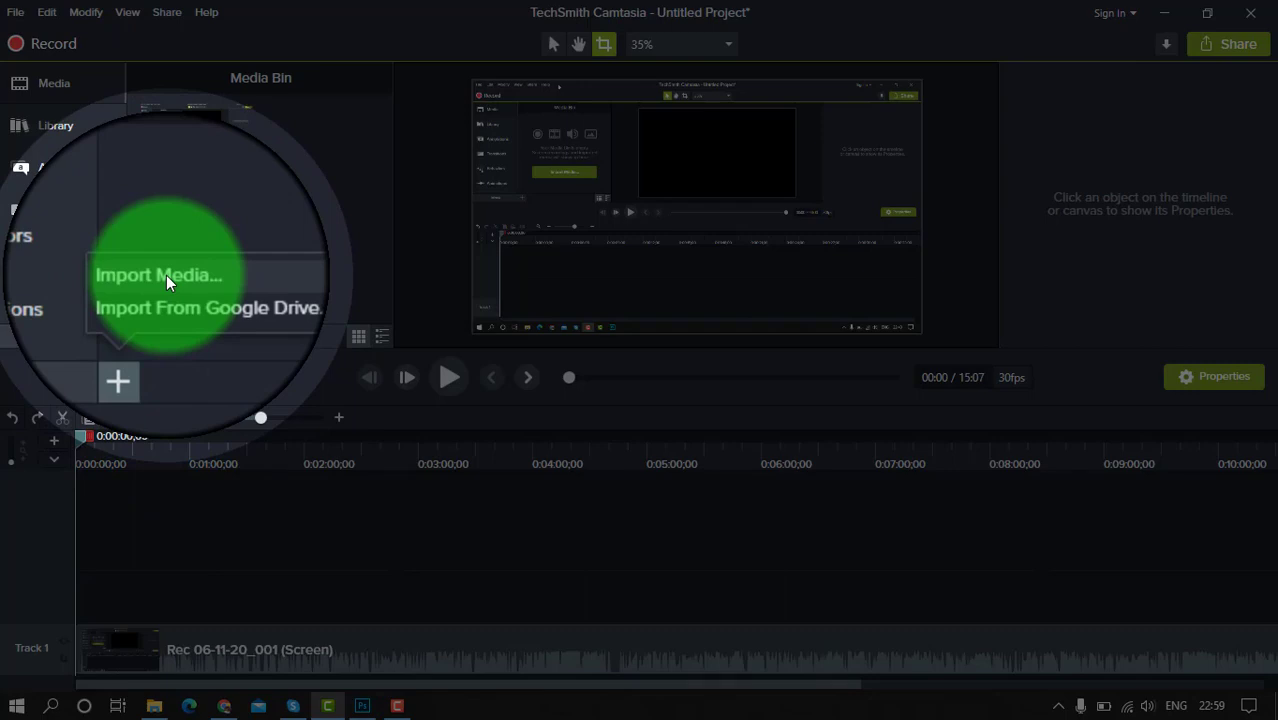
click(166, 275)
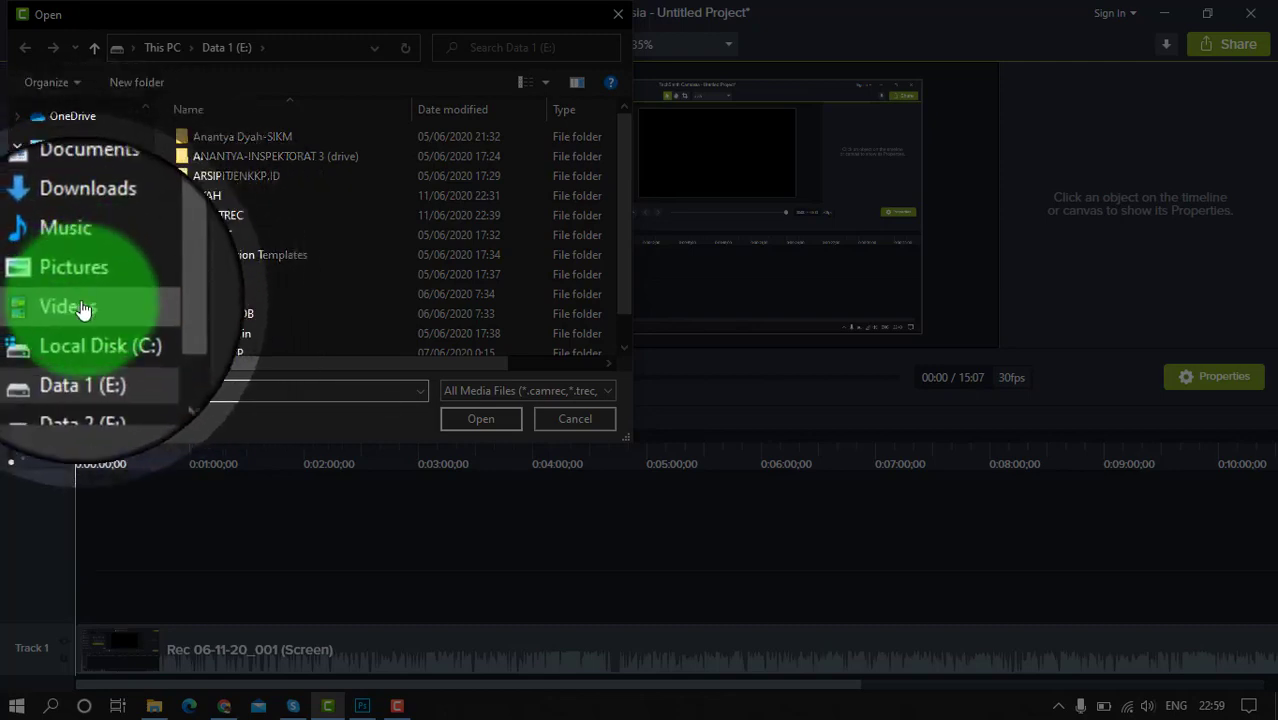
click(578, 419)
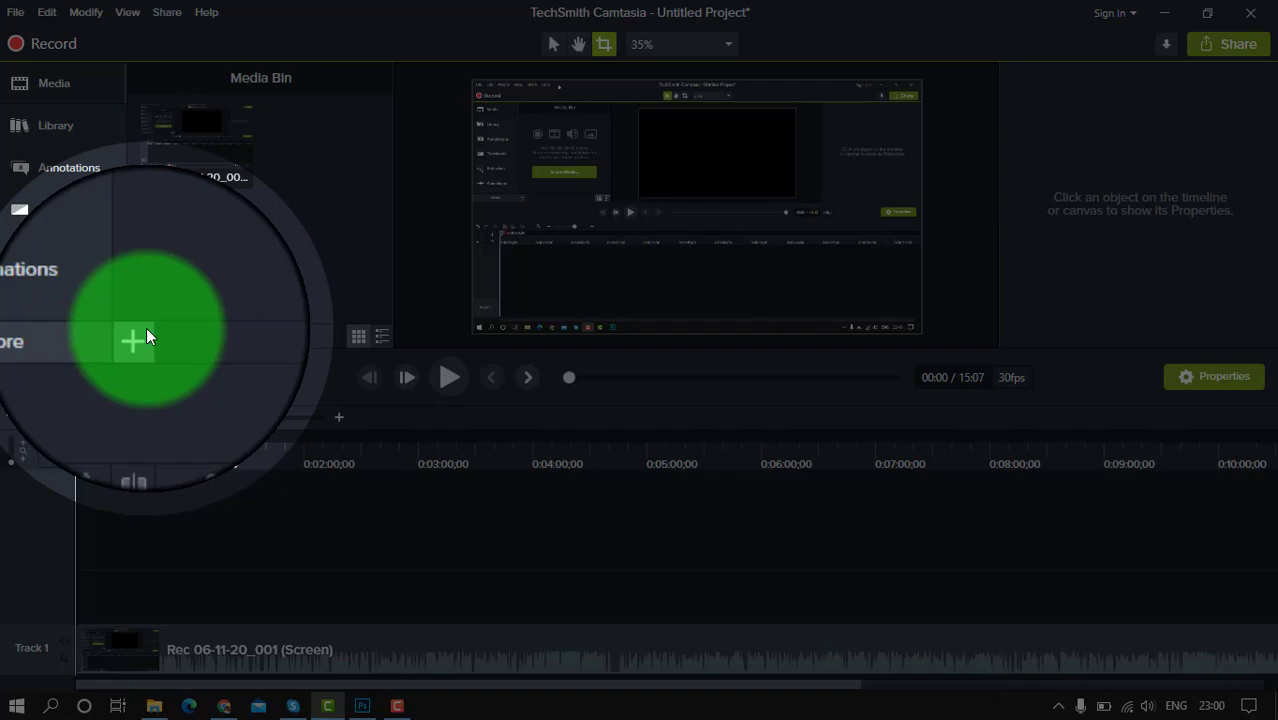
Apply the Cursor Highlight effect to the screen recording clip on Track 1
click(89, 338)
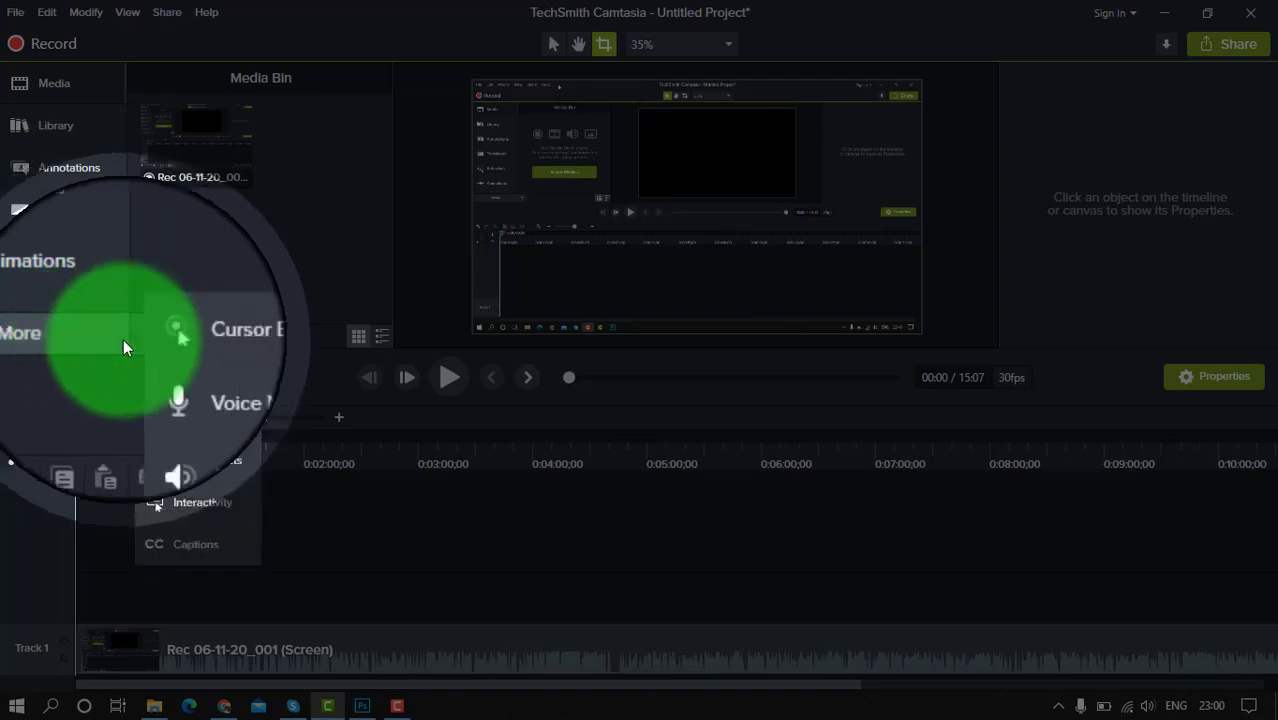
click(201, 346)
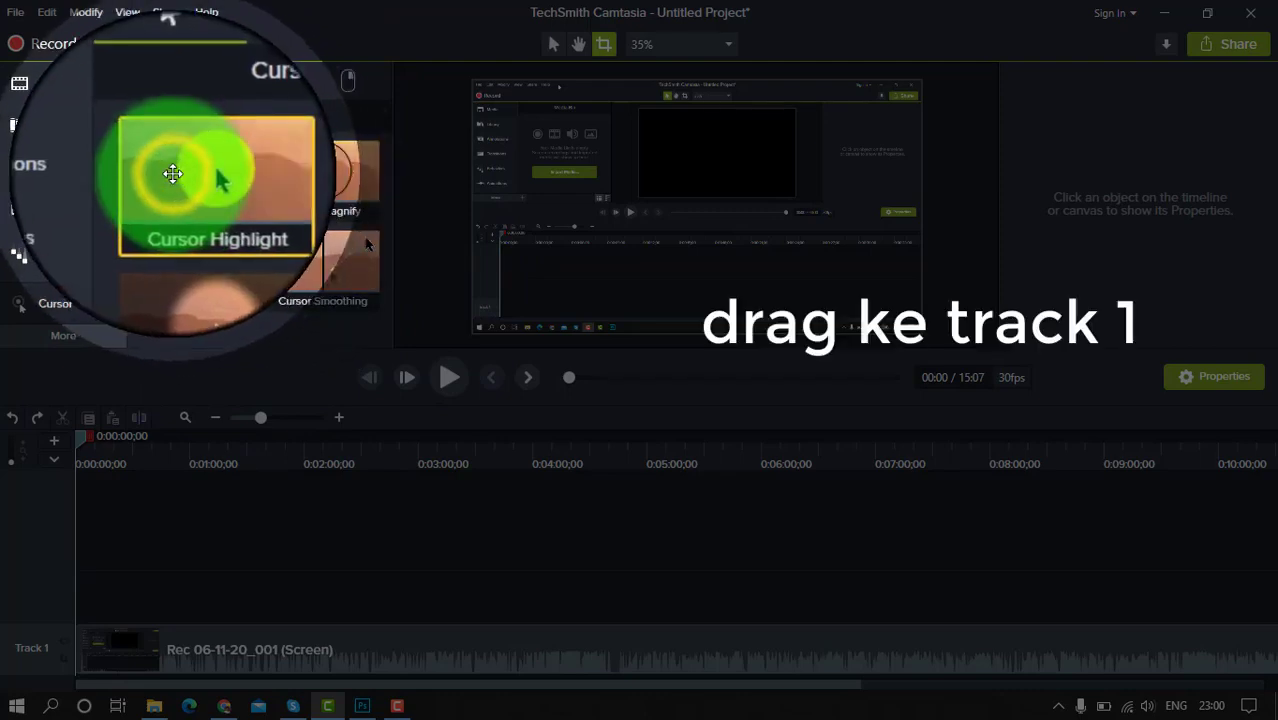
drag(176, 200, 225, 666)
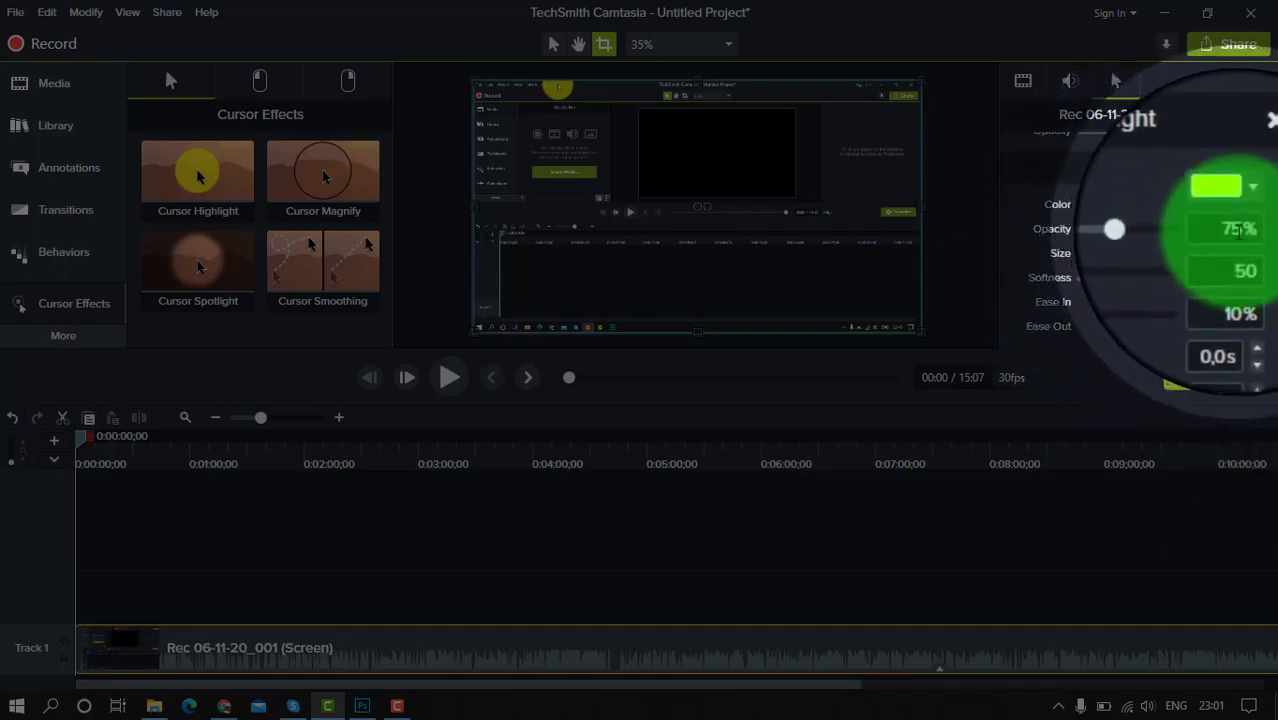
Try the Cursor Highlight at 100% opacity, move the playhead to 0:00:13;23, and set the opacity to 40%
drag(1155, 235, 1199, 236)
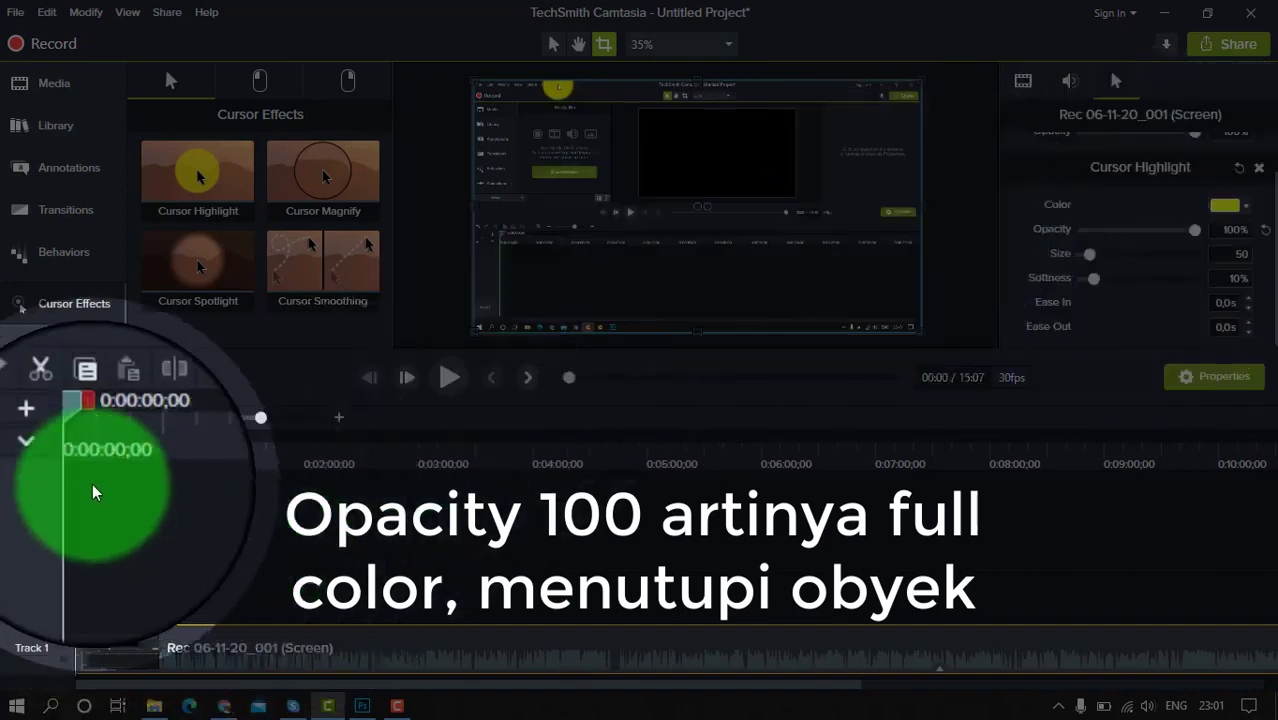
drag(82, 456, 110, 458)
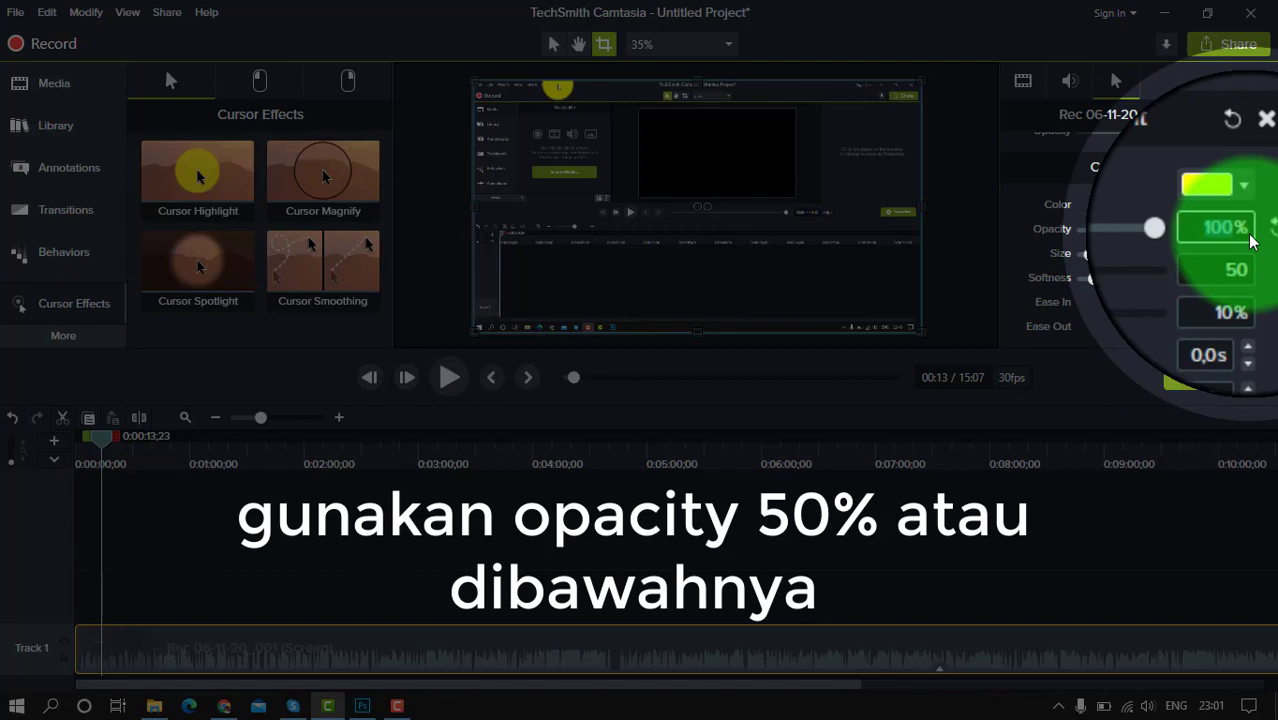
text(40)
key(Return)
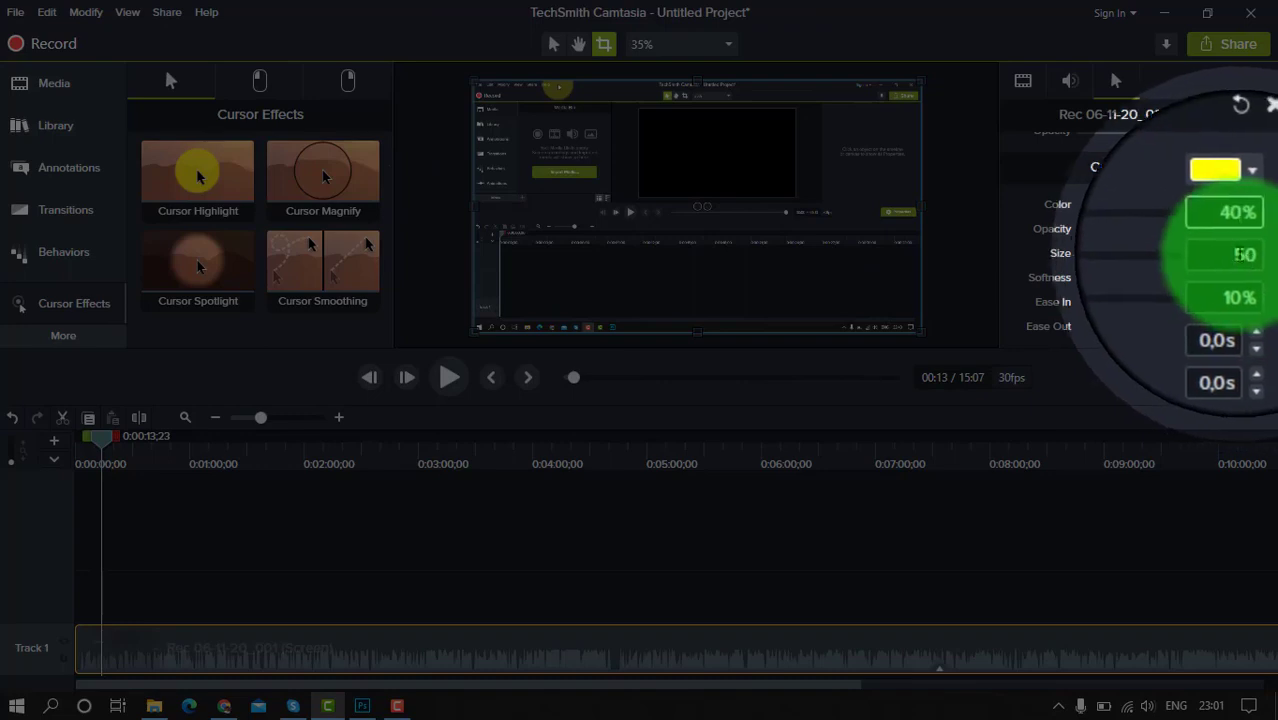
Try a larger Cursor Highlight size and reduce the highlight's softness to 0%
drag(1095, 262, 1116, 263)
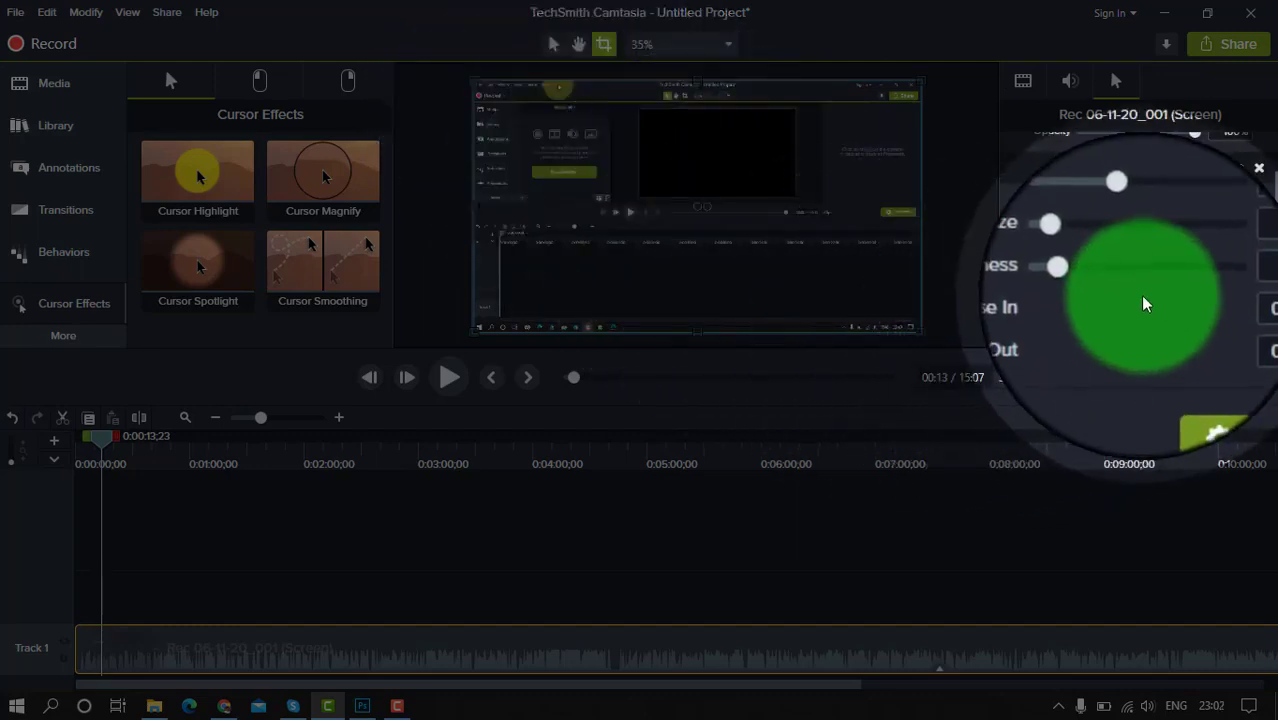
click(1088, 282)
drag(1087, 280, 1082, 280)
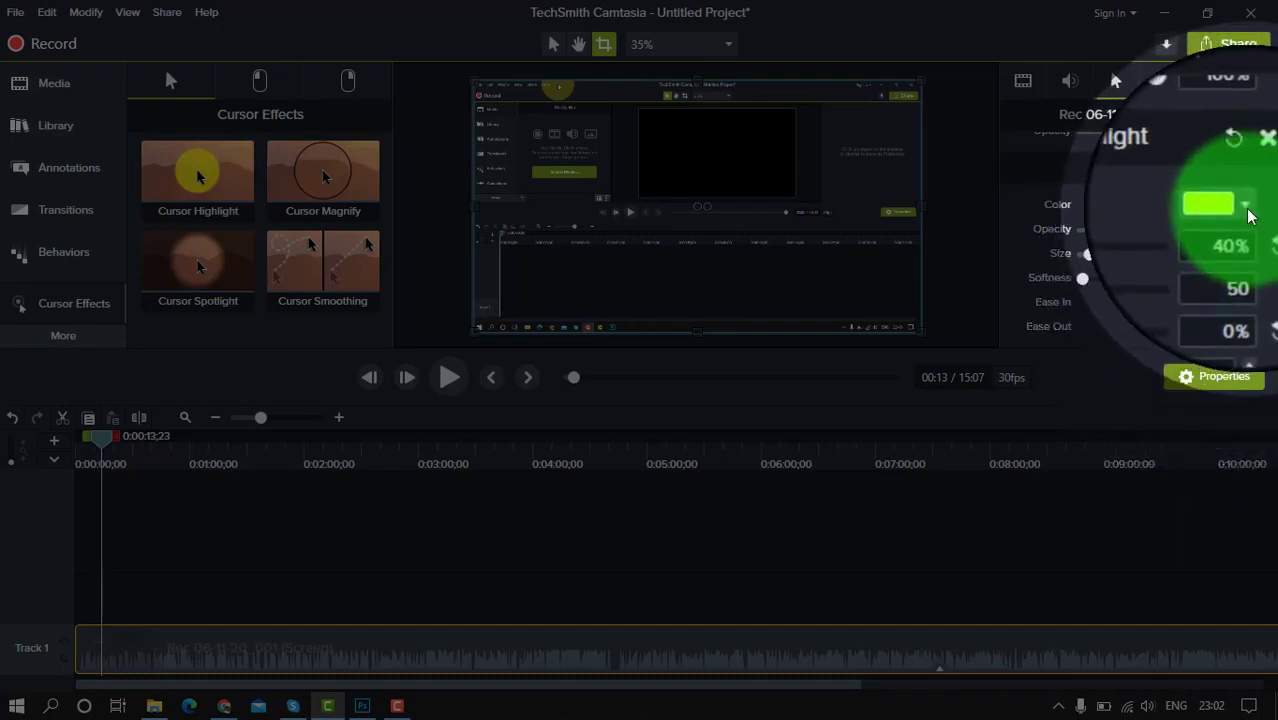
Try blue and red for the Cursor Highlight colour, and settle on green #2AFF00
click(1247, 212)
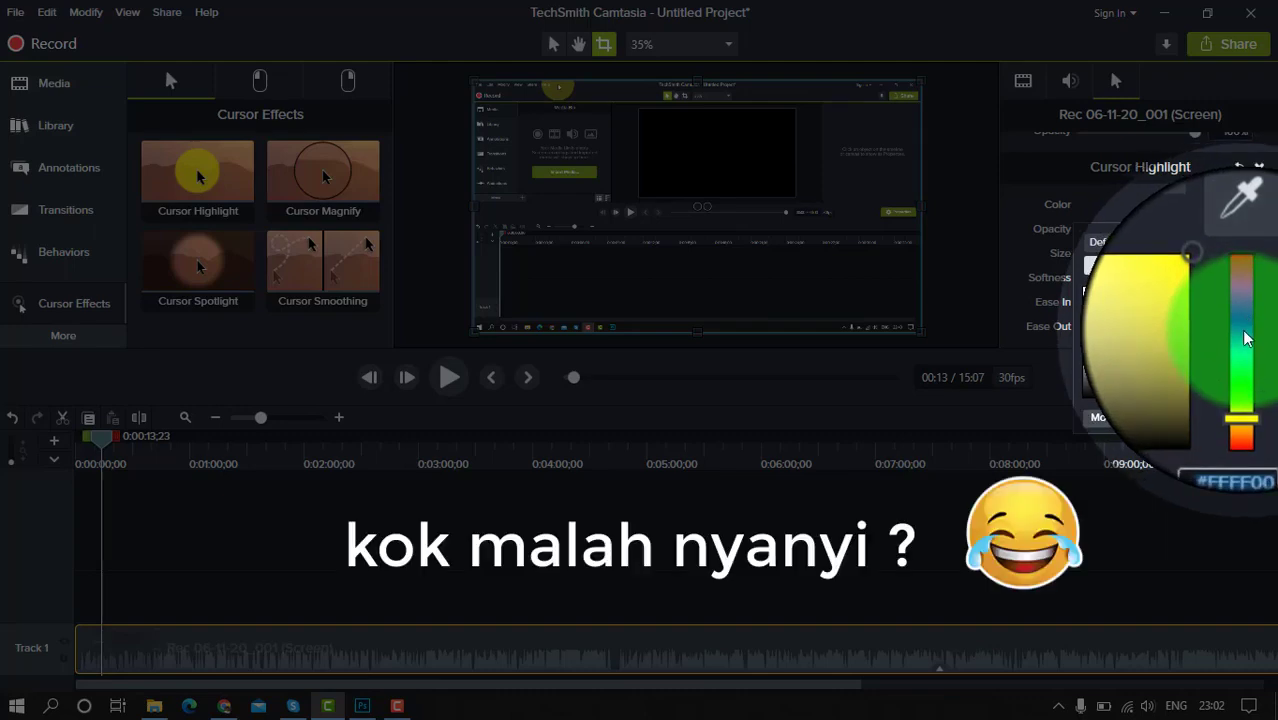
click(1245, 332)
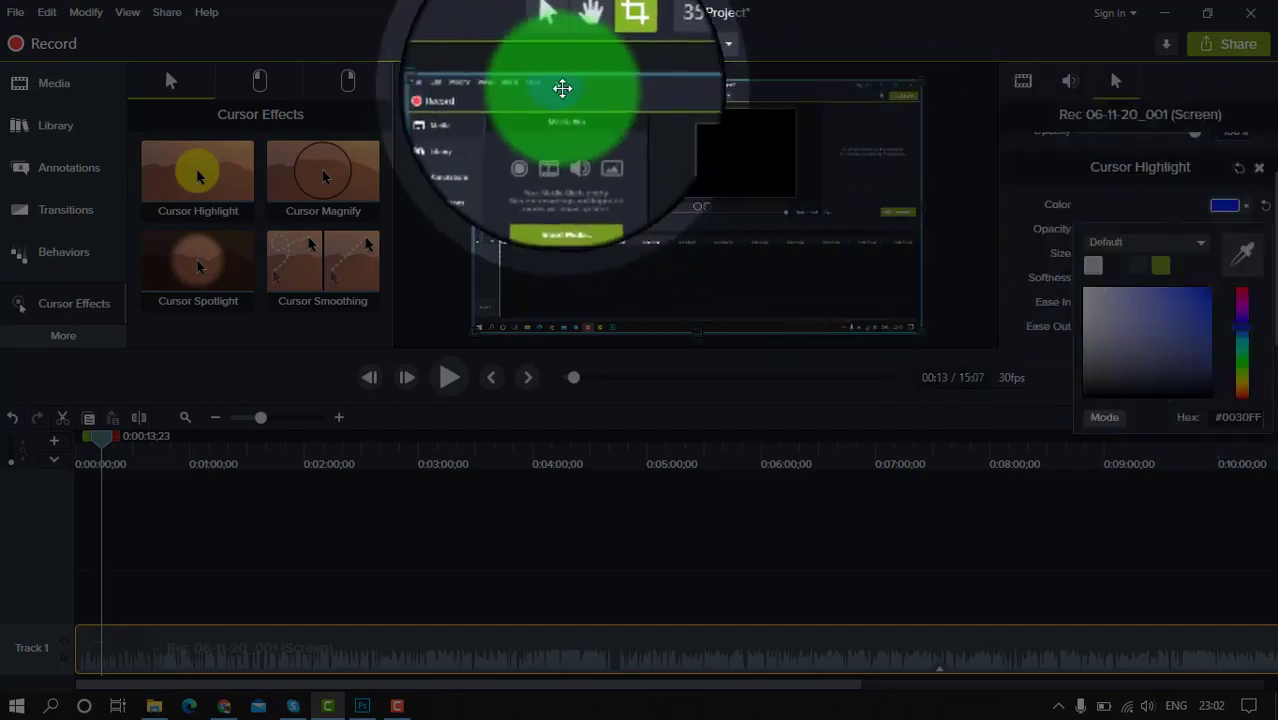
click(1242, 289)
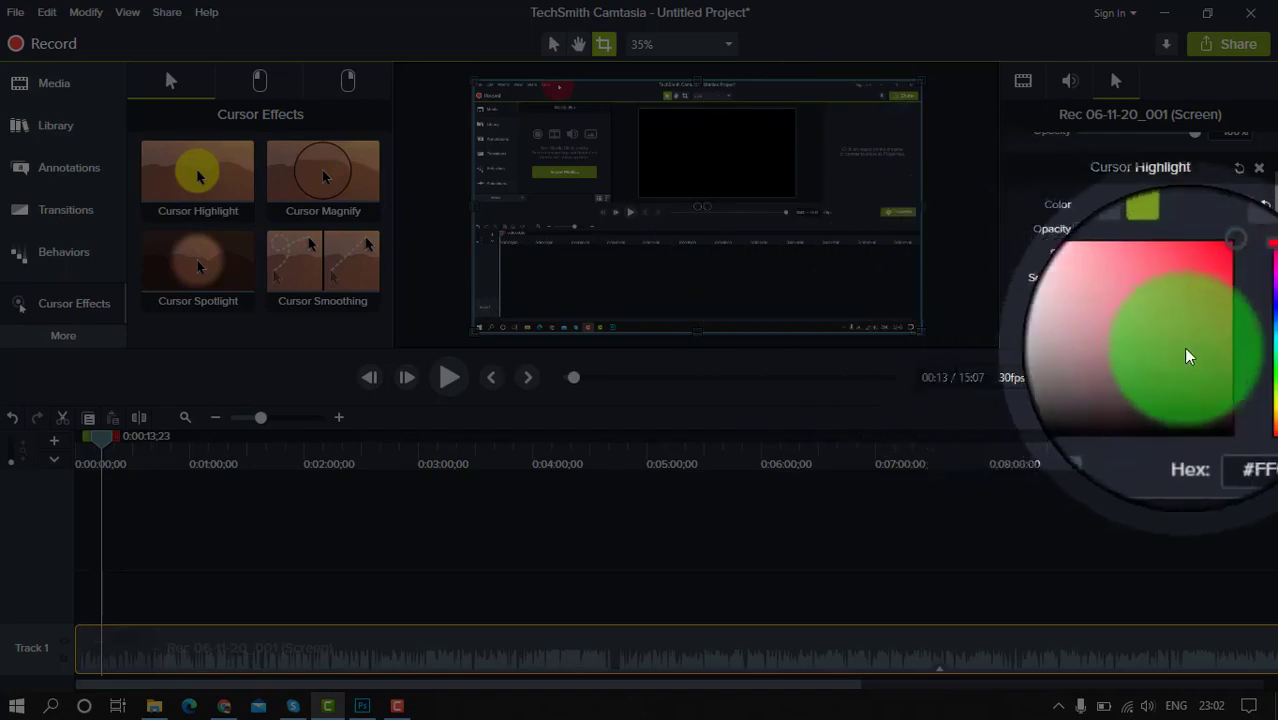
click(1246, 368)
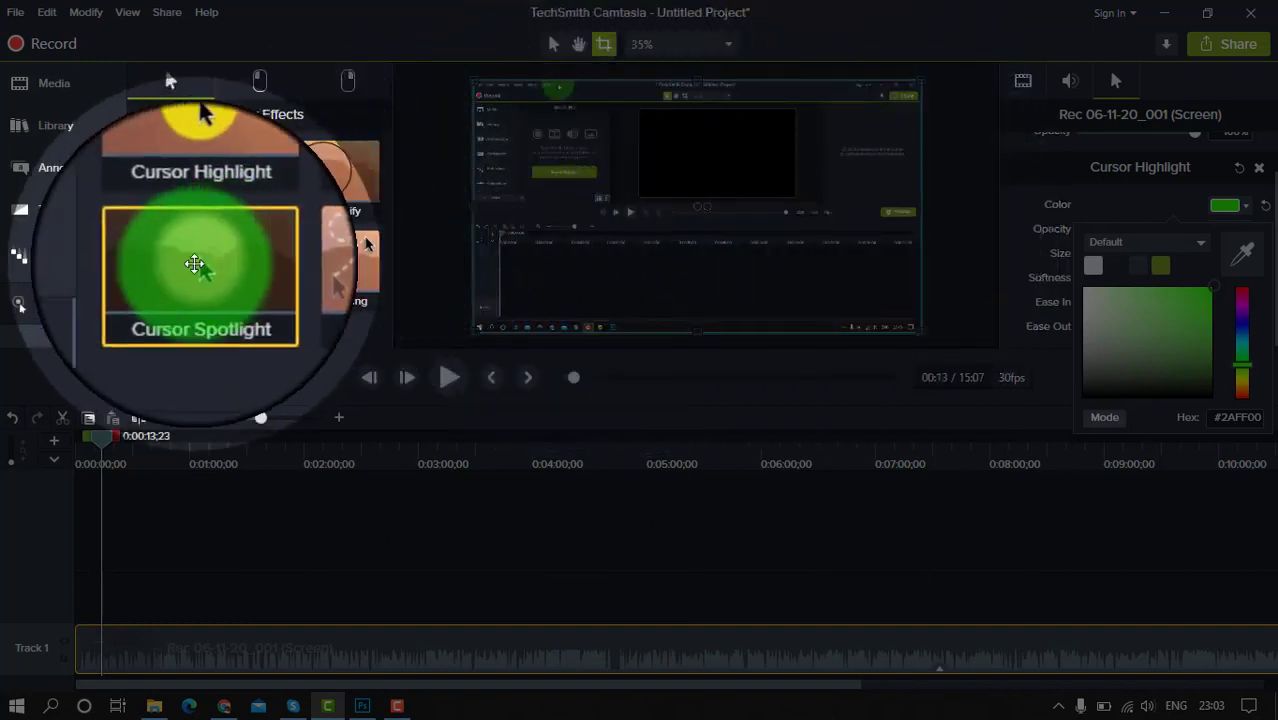
Apply the Cursor Spotlight effect to the screen recording clip on Track 1
click(185, 266)
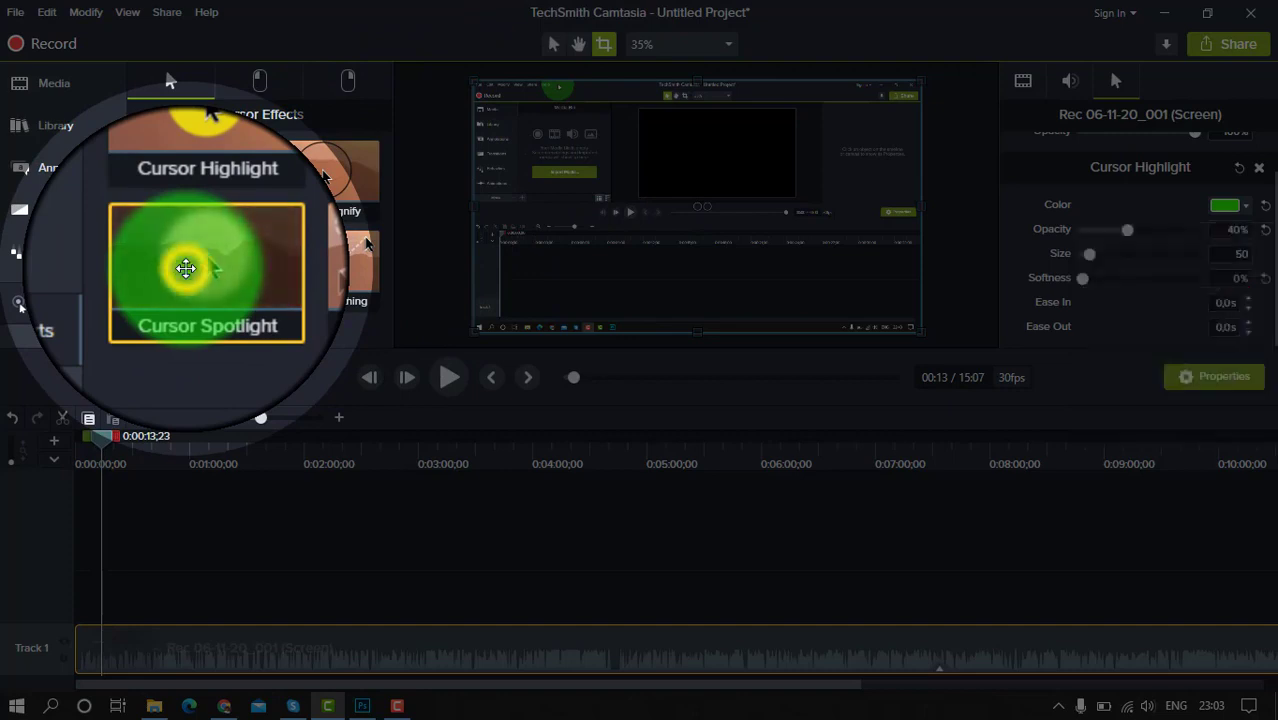
drag(185, 266, 185, 658)
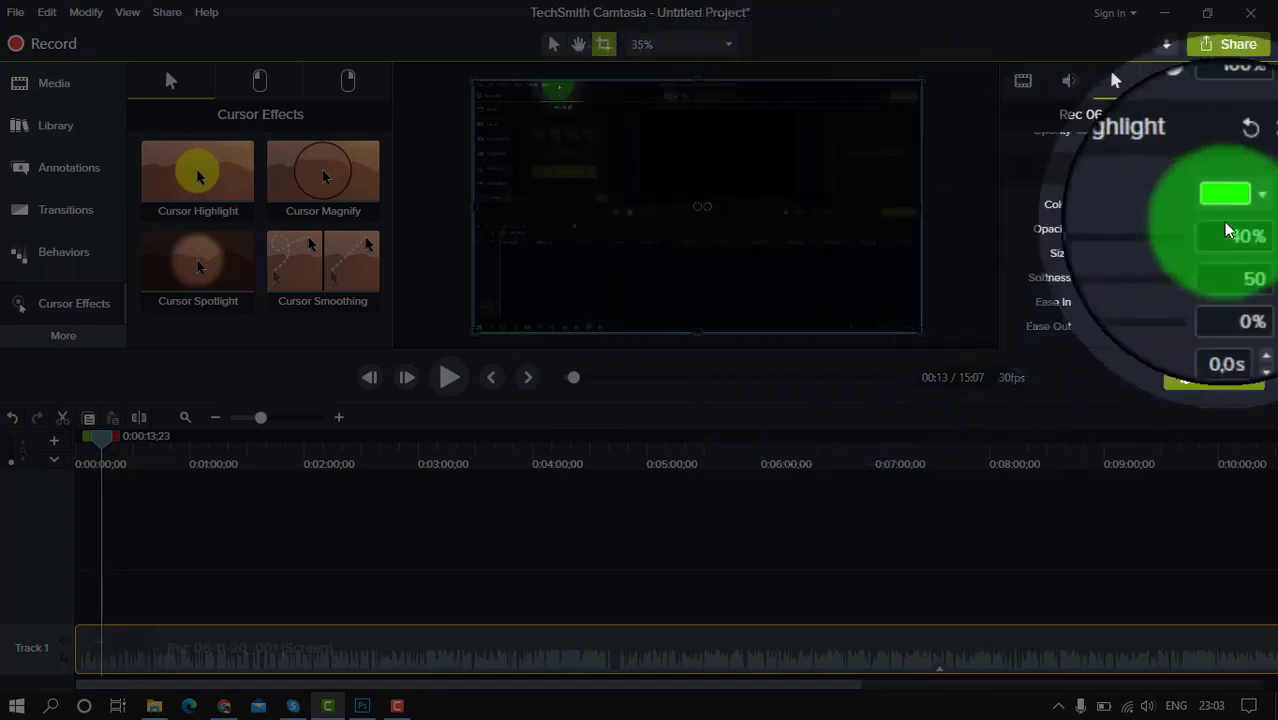
Look at the Cursor Spotlight's colour choices without changing them, and set the spotlight size to 200
scroll(1262, 198, down, 2)
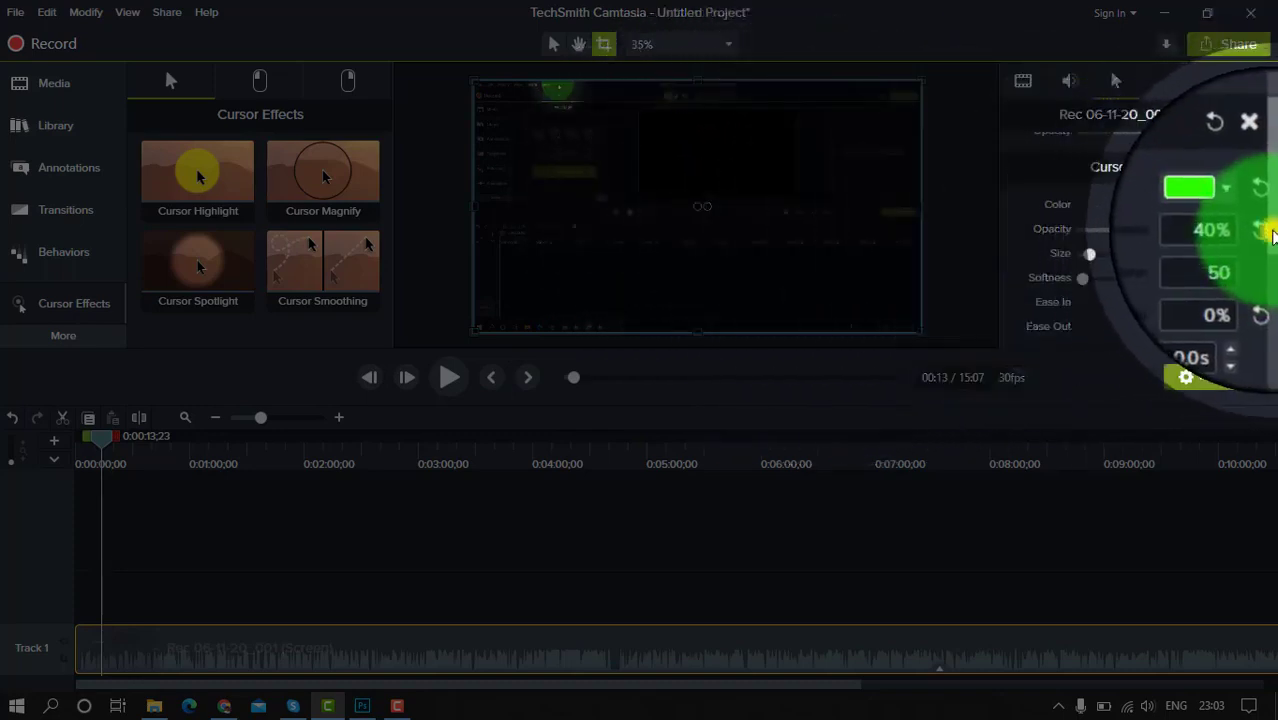
scroll(1274, 278, down, 3)
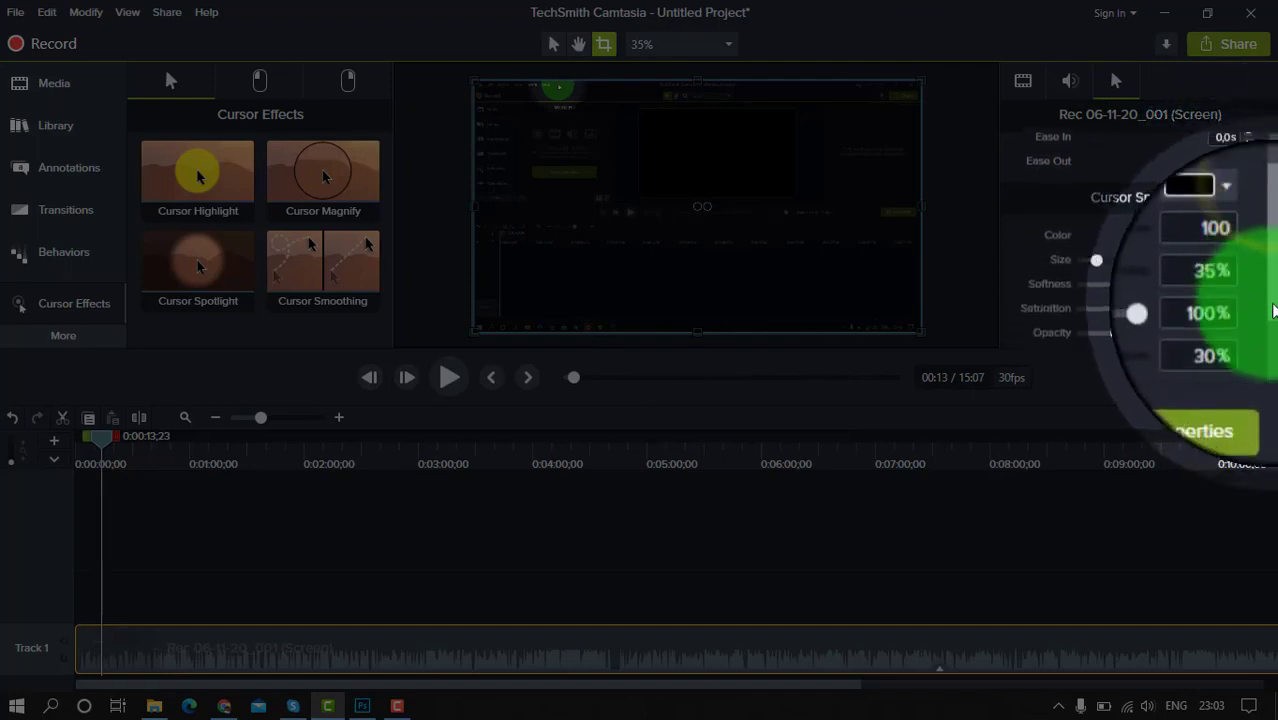
click(1248, 190)
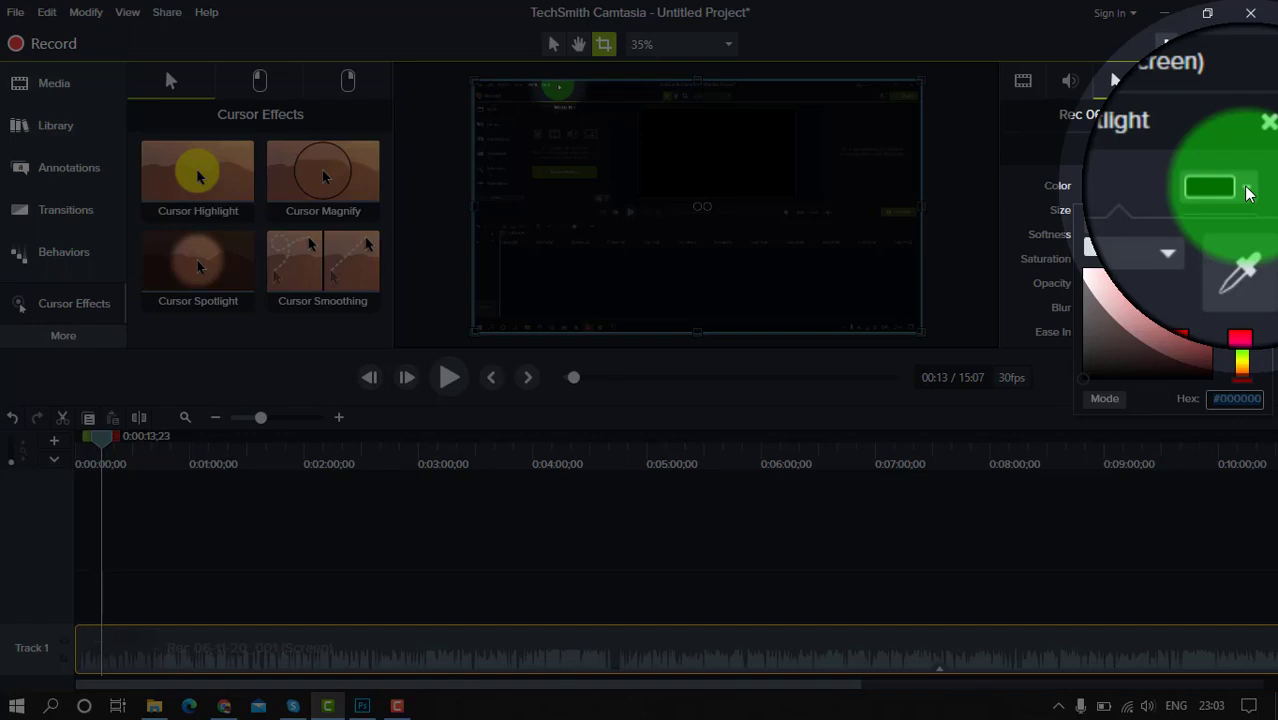
click(1240, 190)
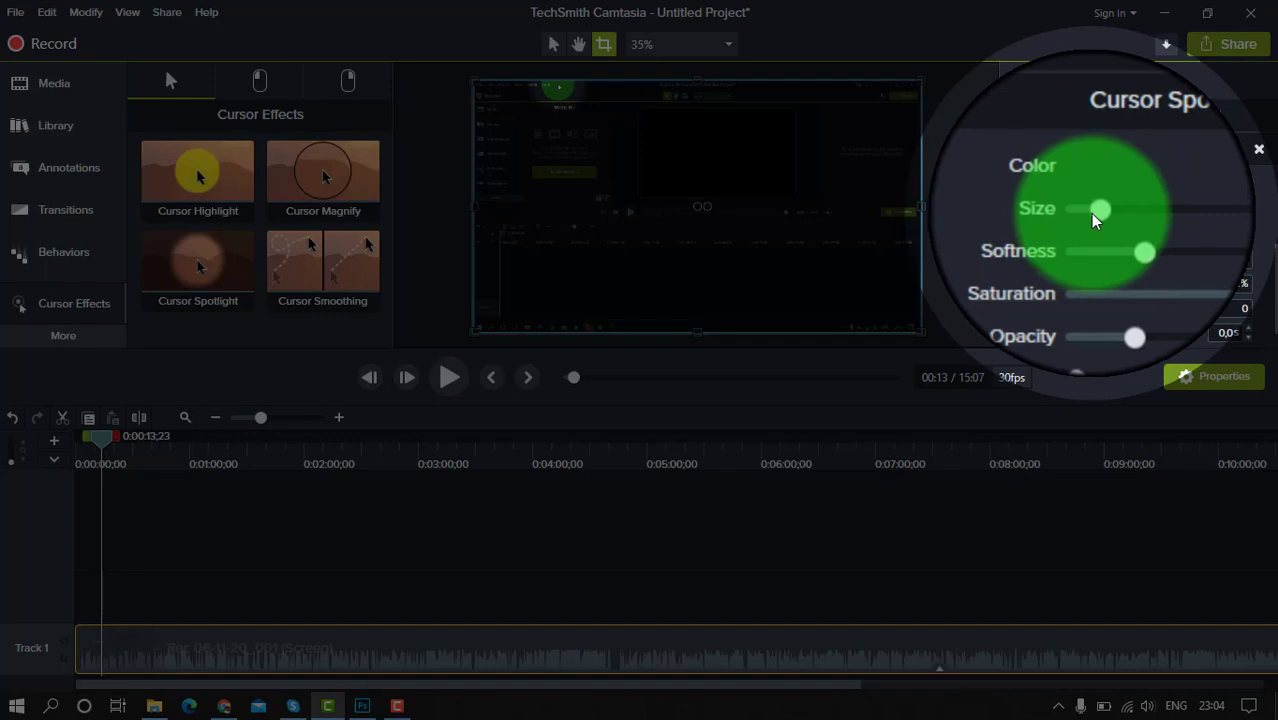
drag(1097, 213, 1122, 213)
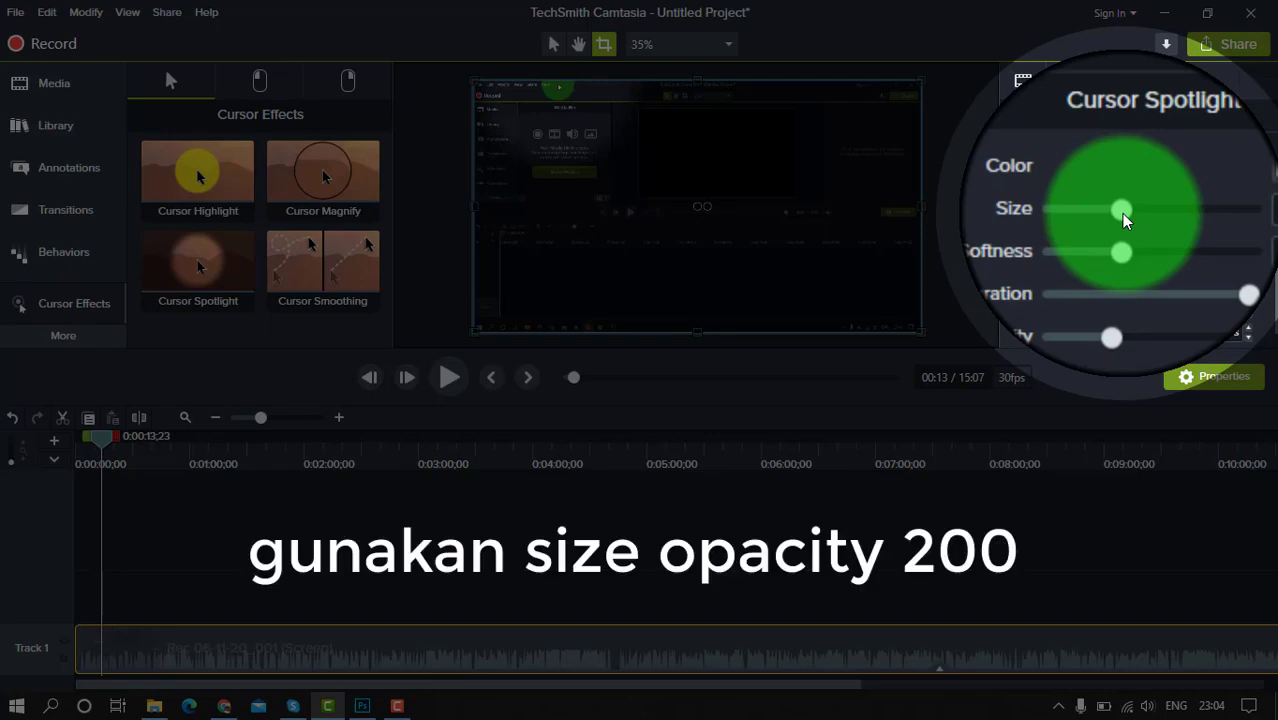
double_click(1235, 213)
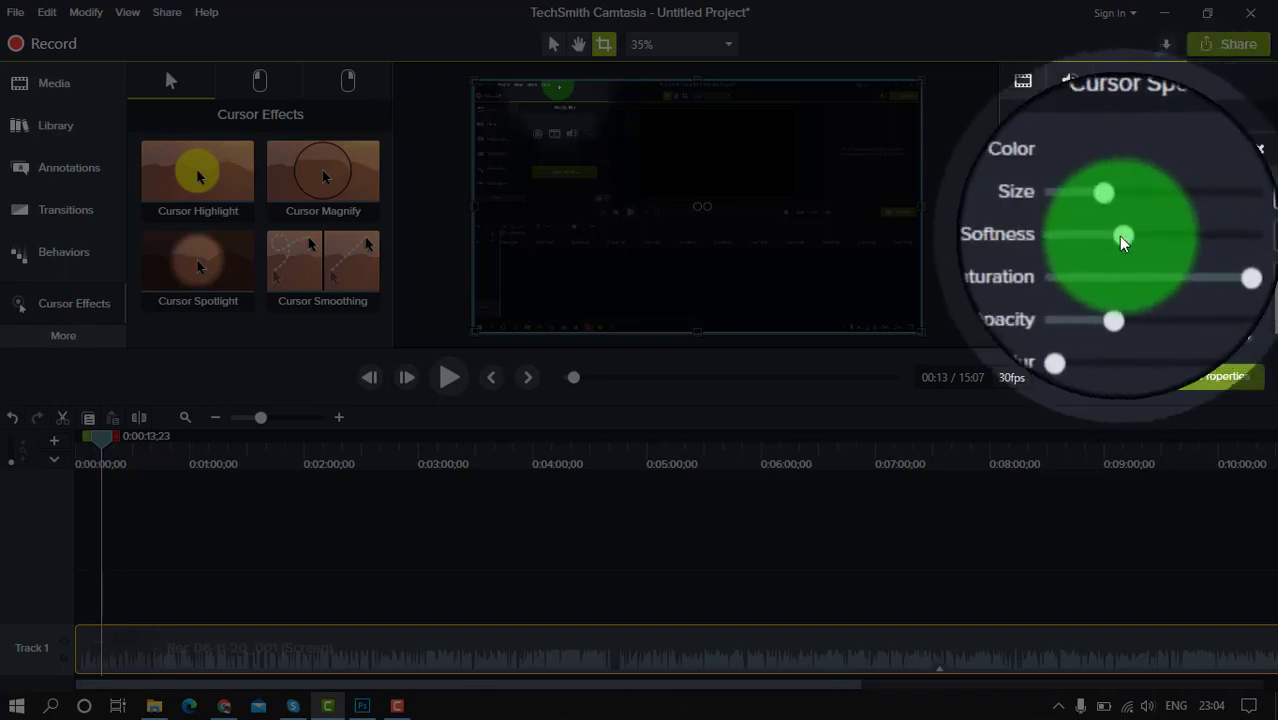
Try the Cursor Spotlight with 0% softness and restore the default softness
drag(1117, 236, 1062, 236)
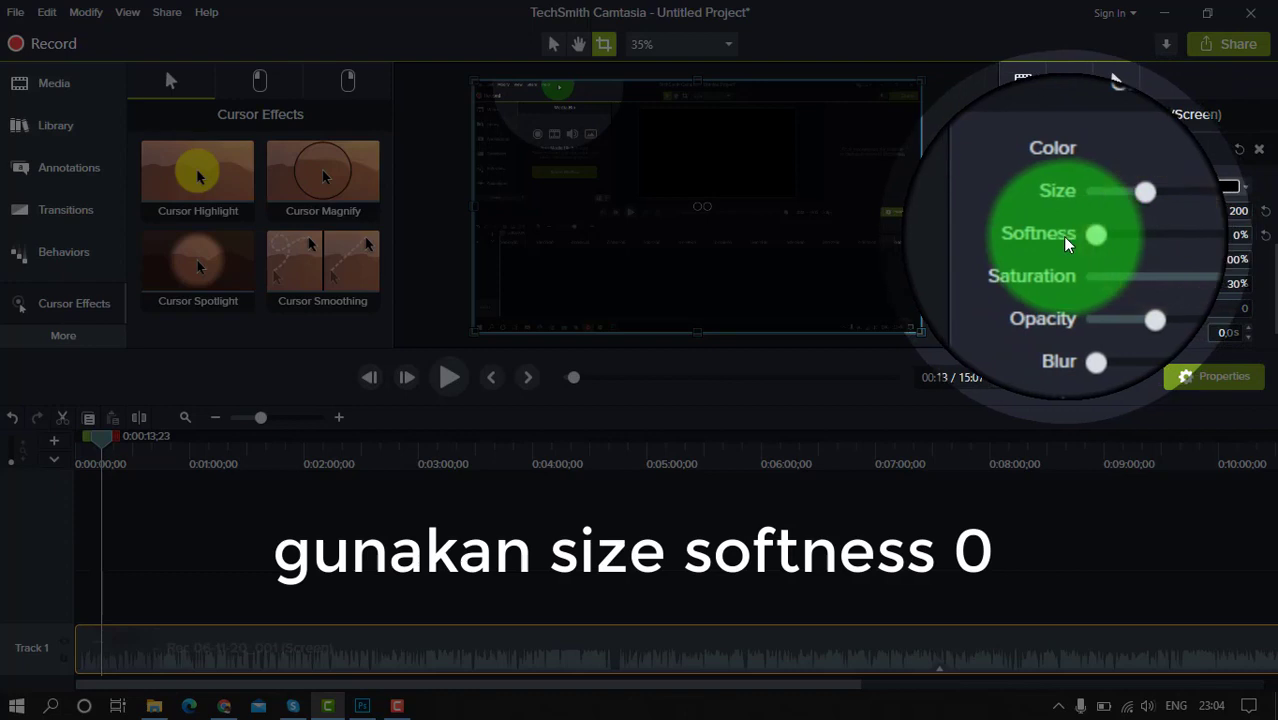
click(1061, 238)
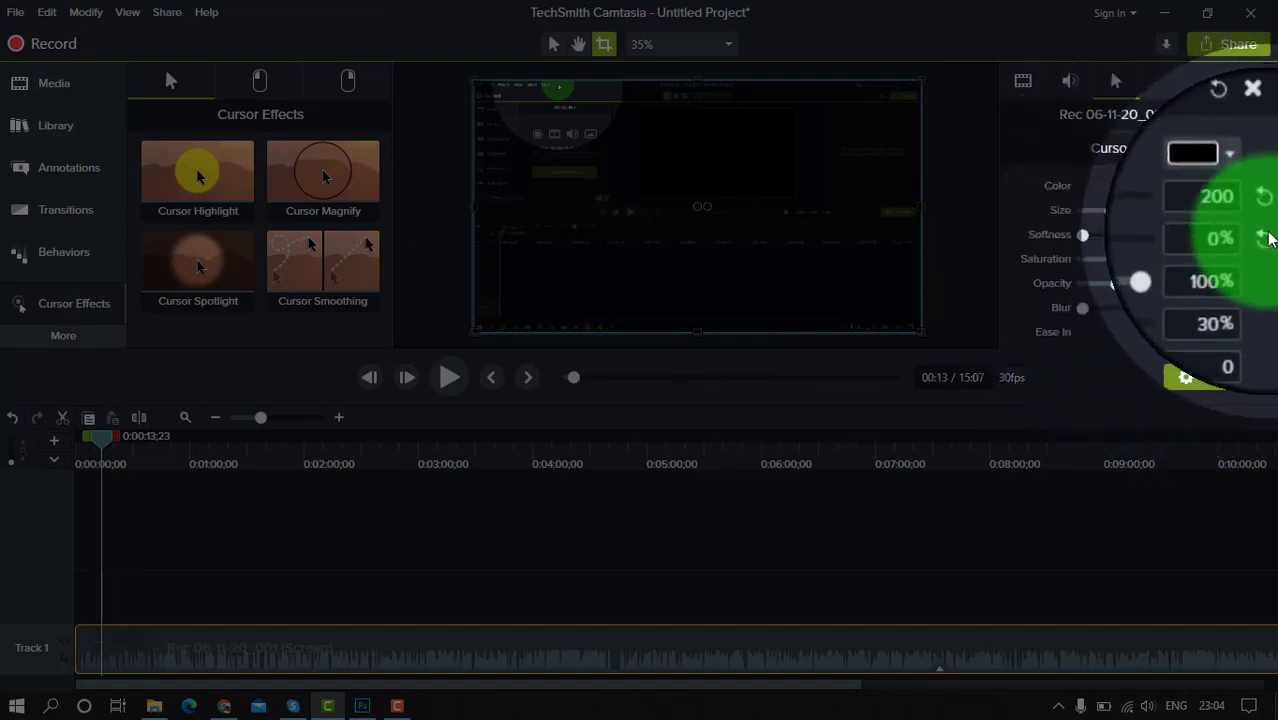
click(1268, 235)
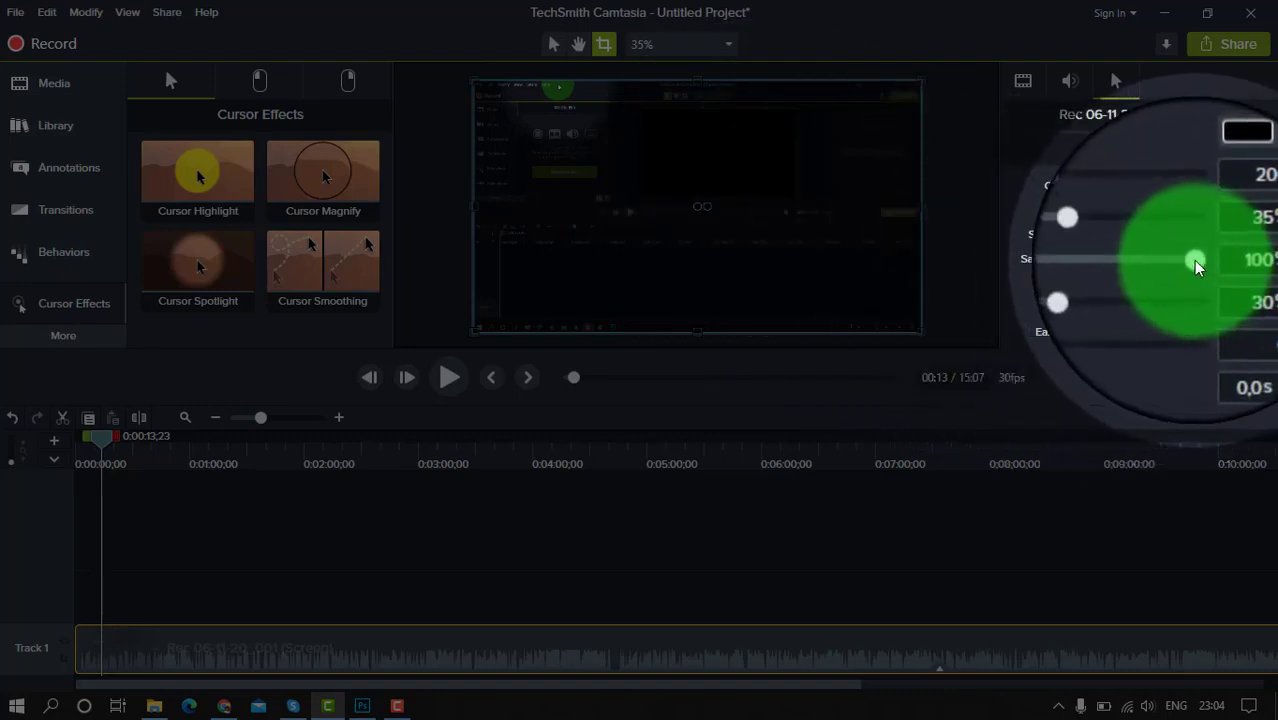
Try the Cursor Spotlight's saturation, leave it at 100%, and set the spotlight opacity to 50%
mouse_move(1193, 260)
mouse_down()
mouse_move(1046, 260)
mouse_move(1204, 262)
mouse_up()
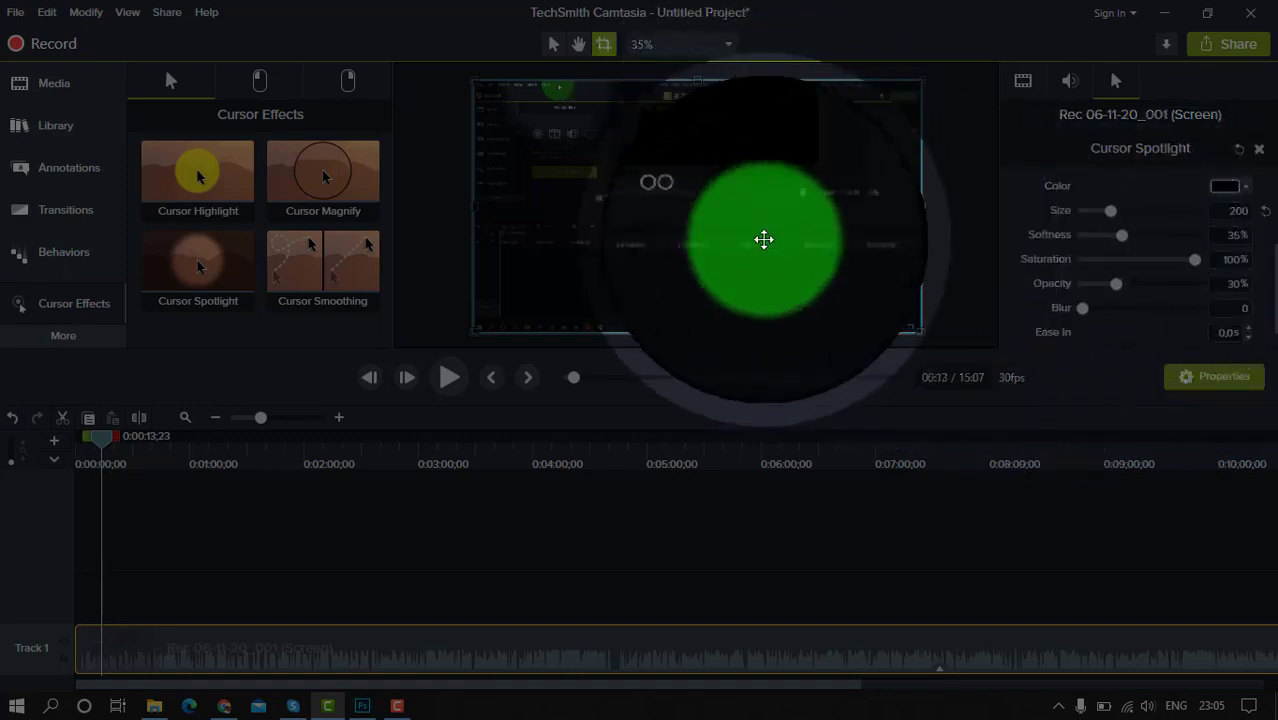
click(1232, 284)
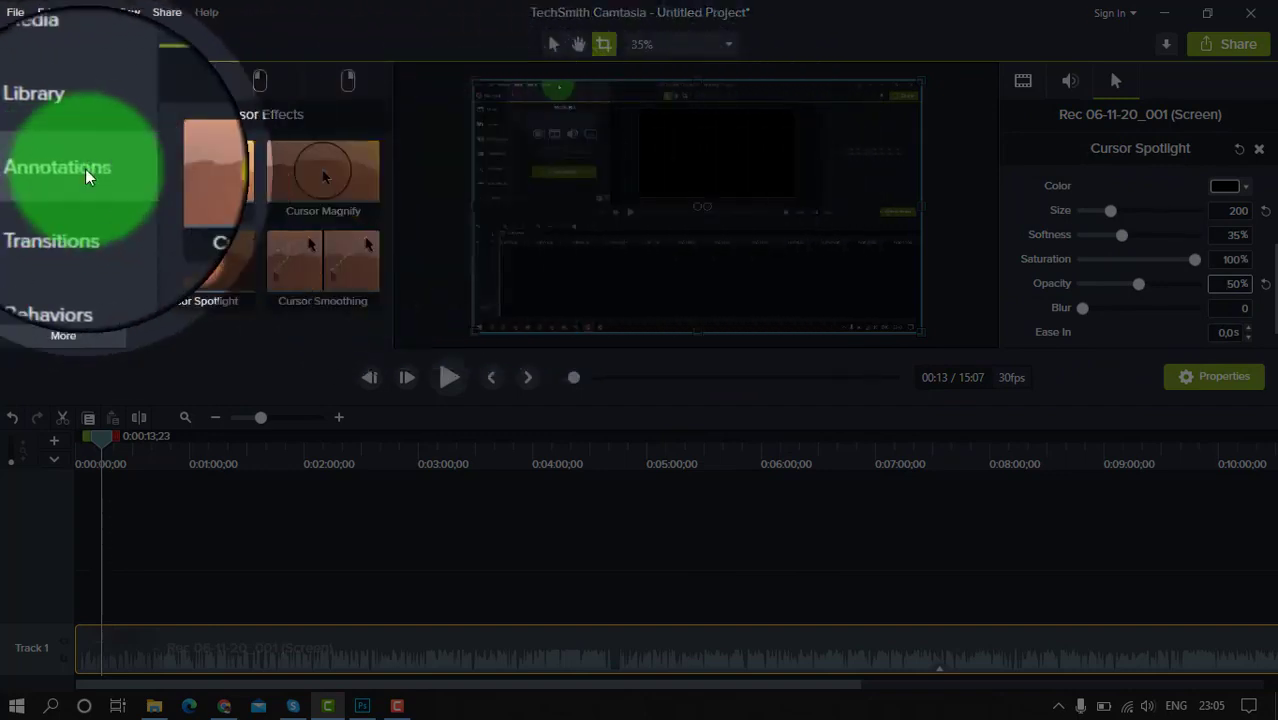
Add a plain text callout without a background from the Basic style to the lower middle of the canvas
click(85, 169)
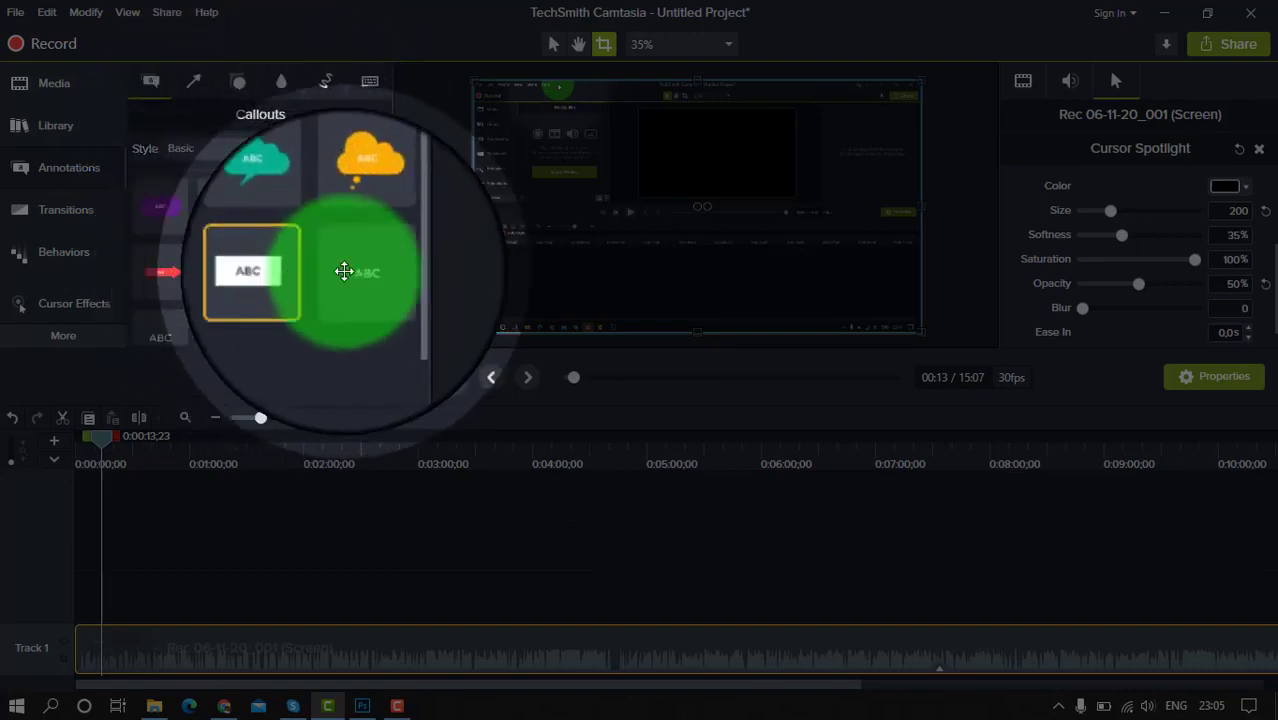
drag(355, 271, 645, 277)
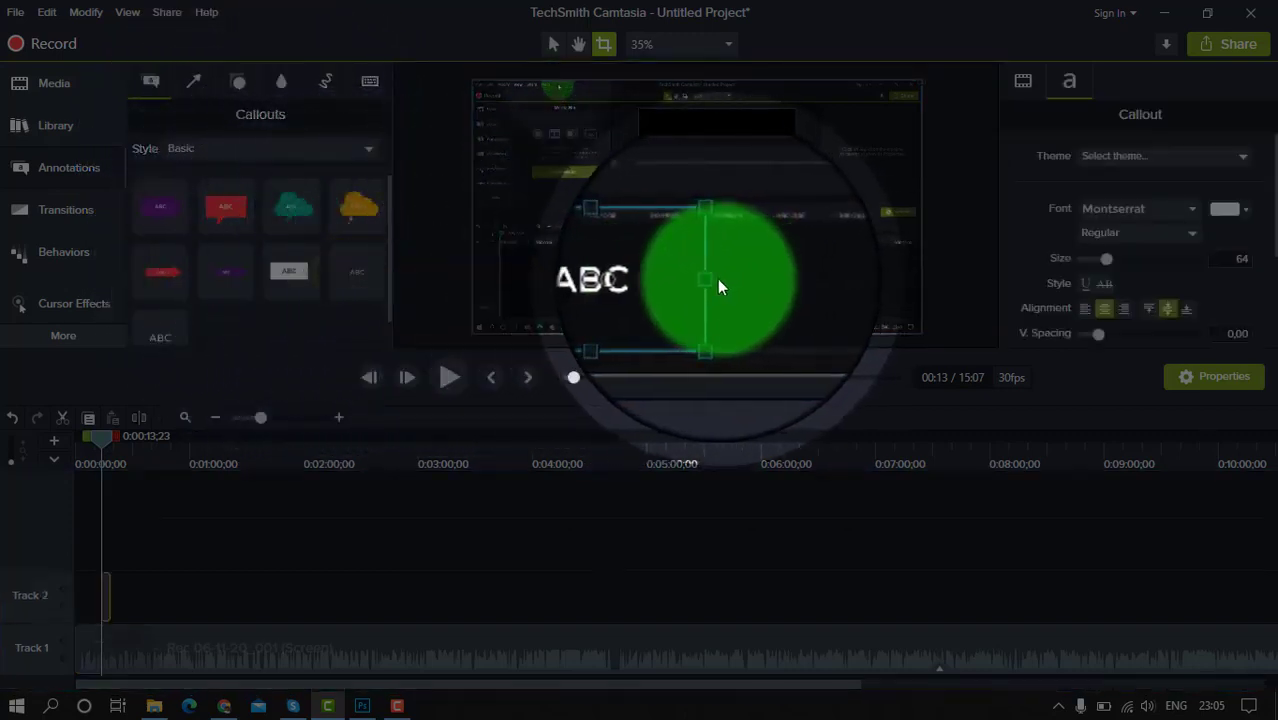
Try to widen the ABC text callout by its side handle while still in crop mode
click(710, 283)
drag(710, 283, 791, 284)
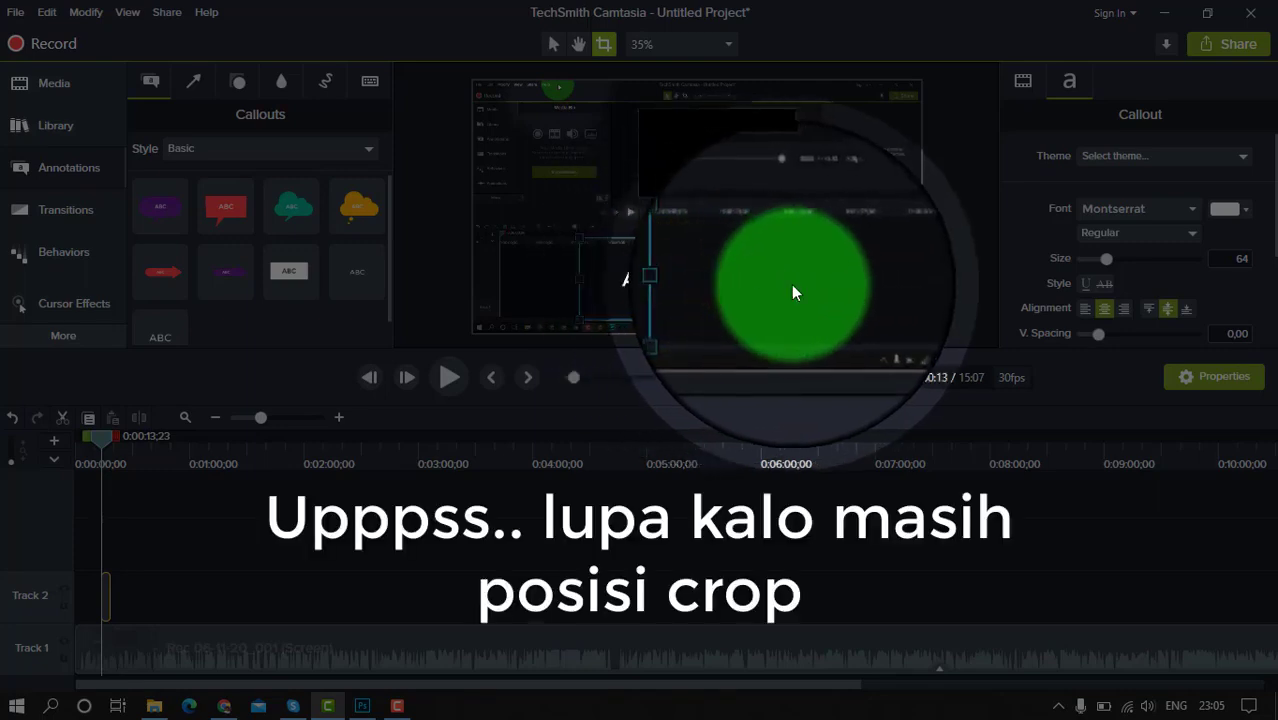
click(741, 283)
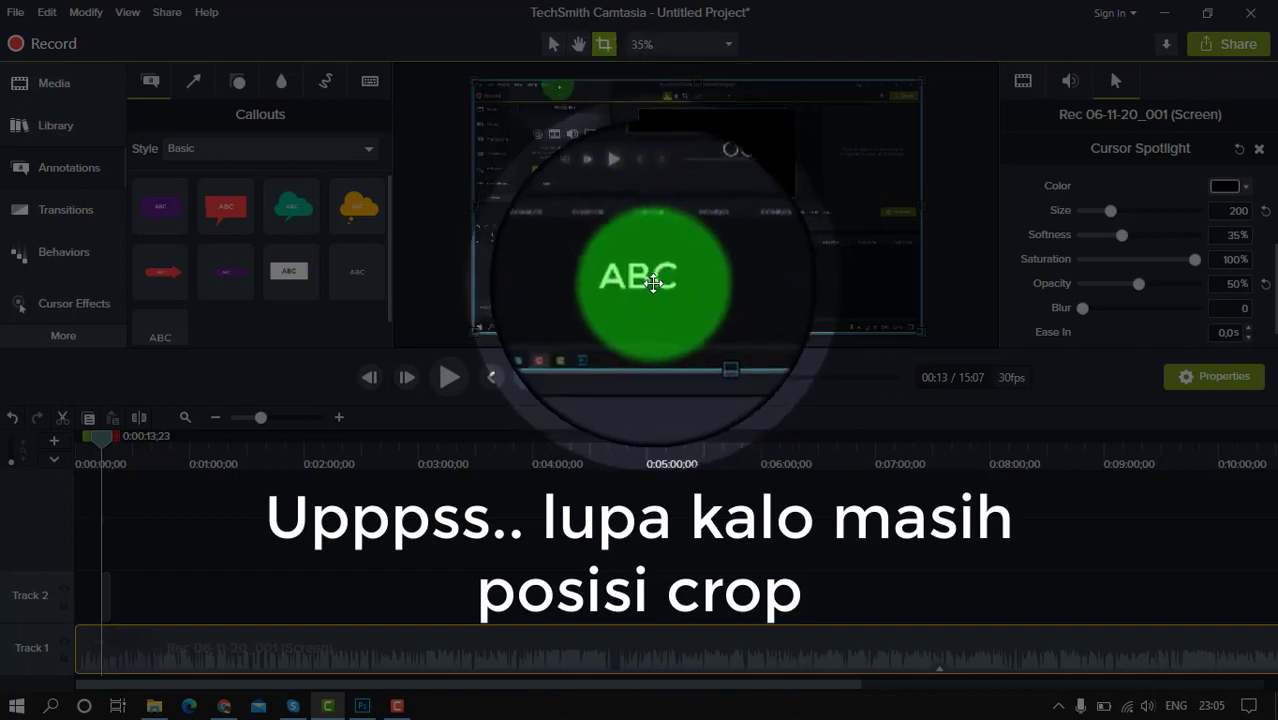
click(655, 280)
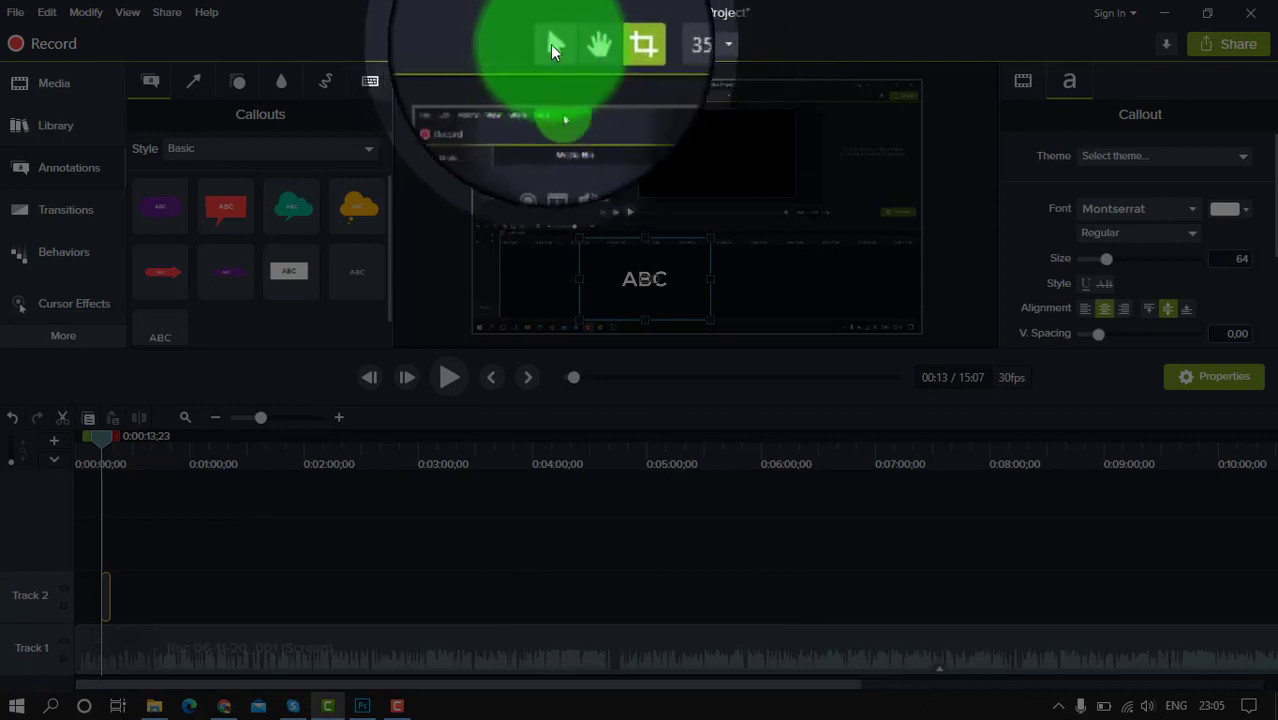
Switch the canvas from crop to edit mode and widen the ABC text callout
click(550, 44)
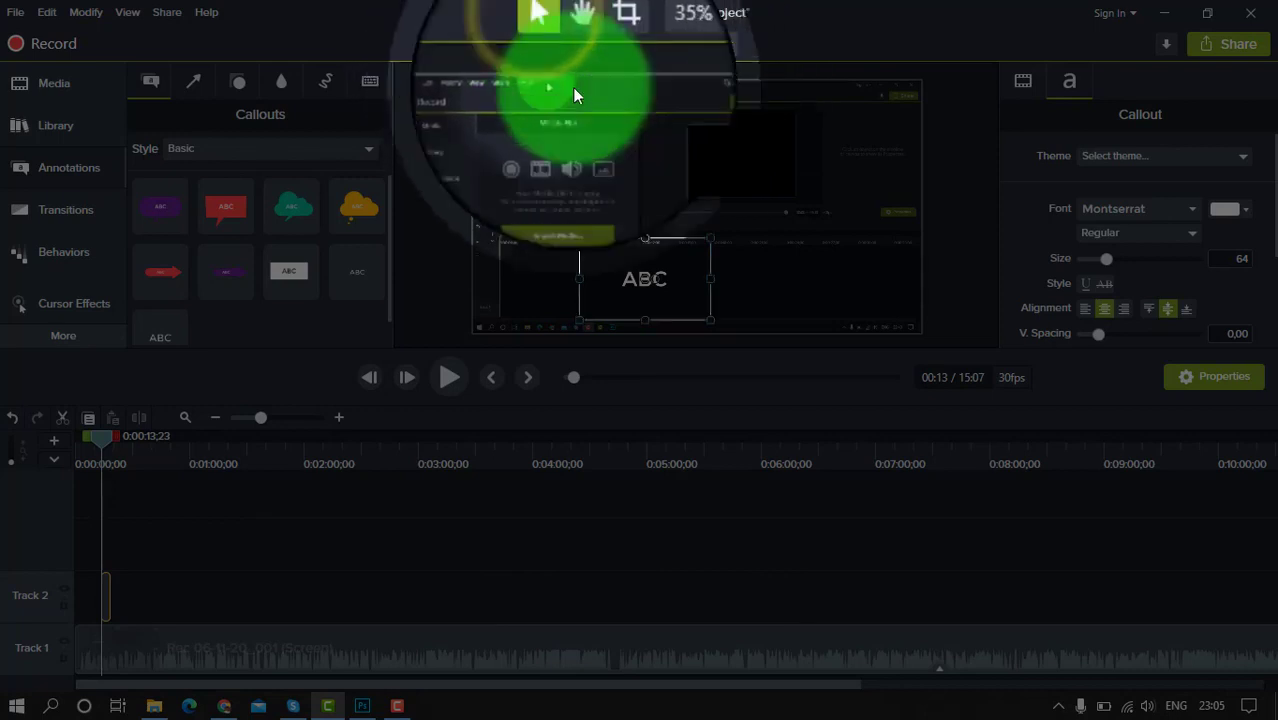
drag(709, 279, 803, 283)
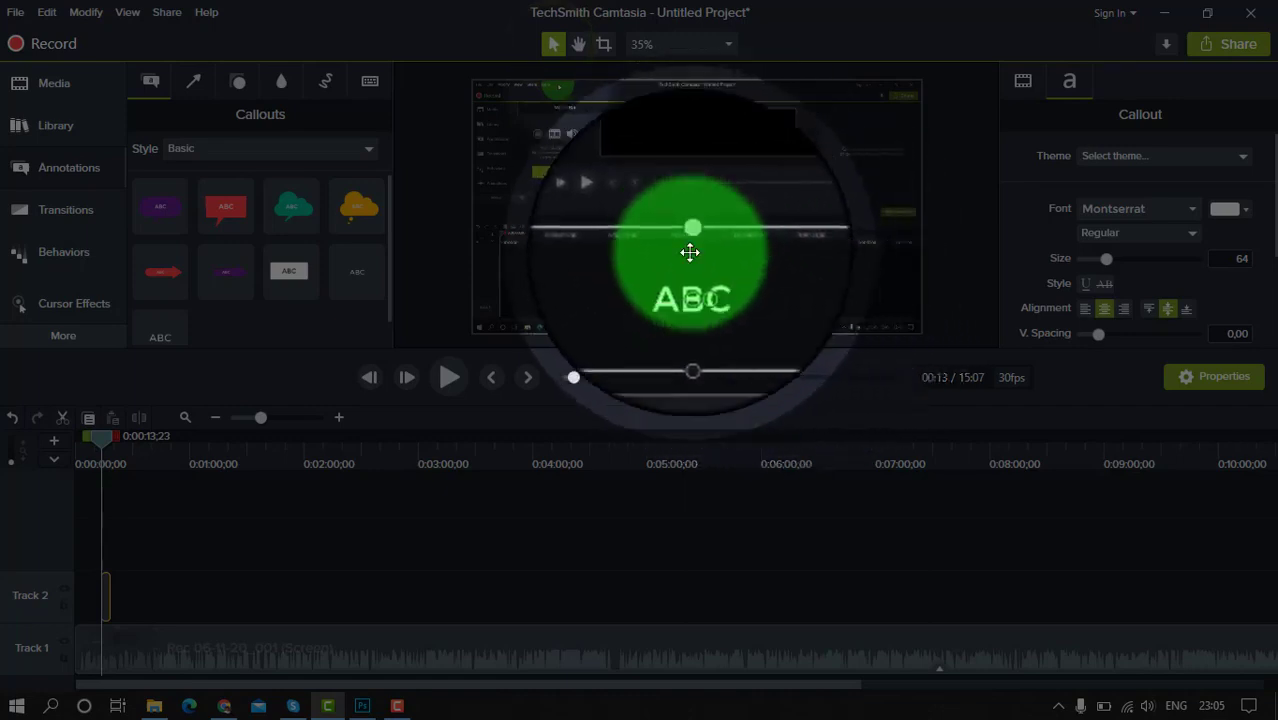
Replace the placeholder text of the ABC callout with the person's full name in capitals and reselect the callout
double_click(688, 281)
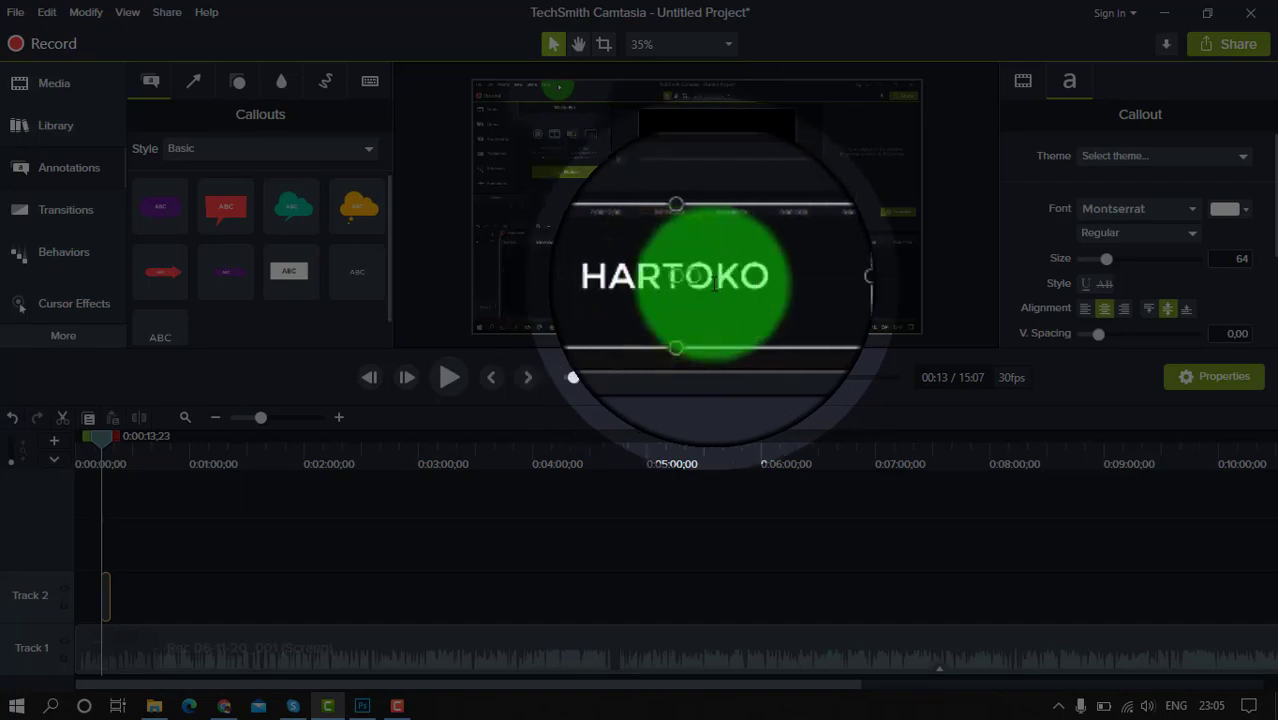
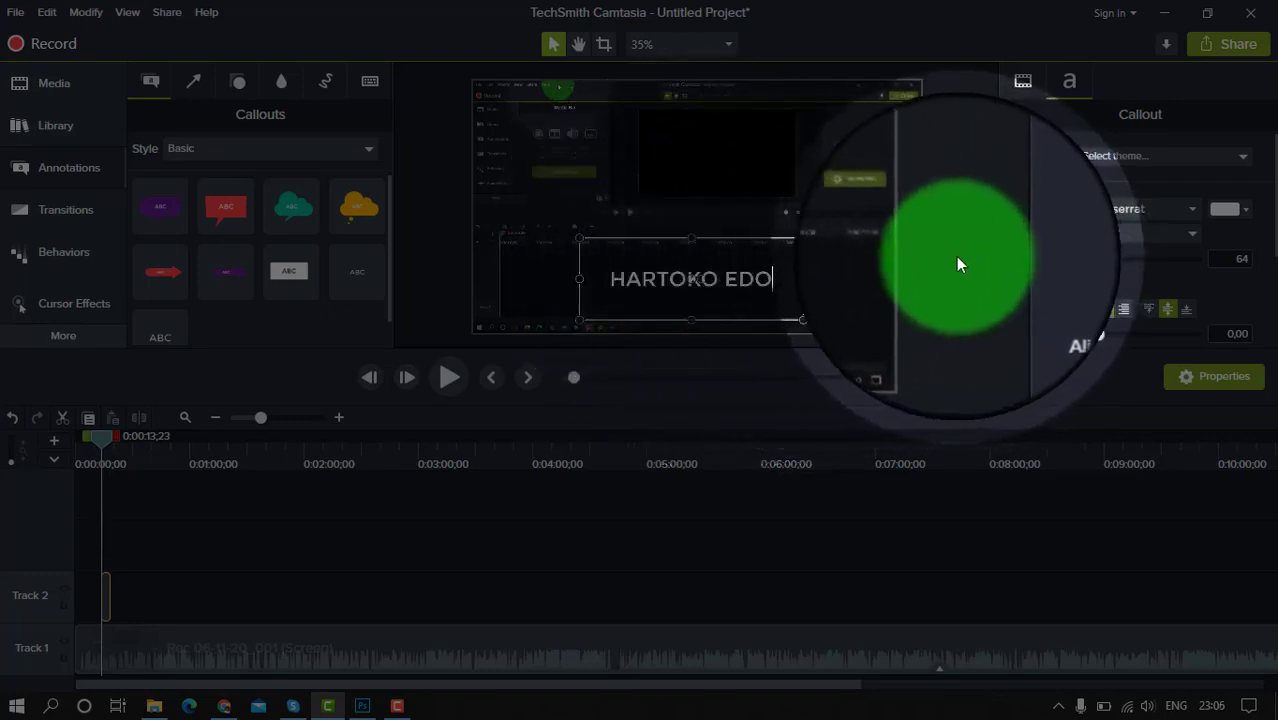
click(958, 256)
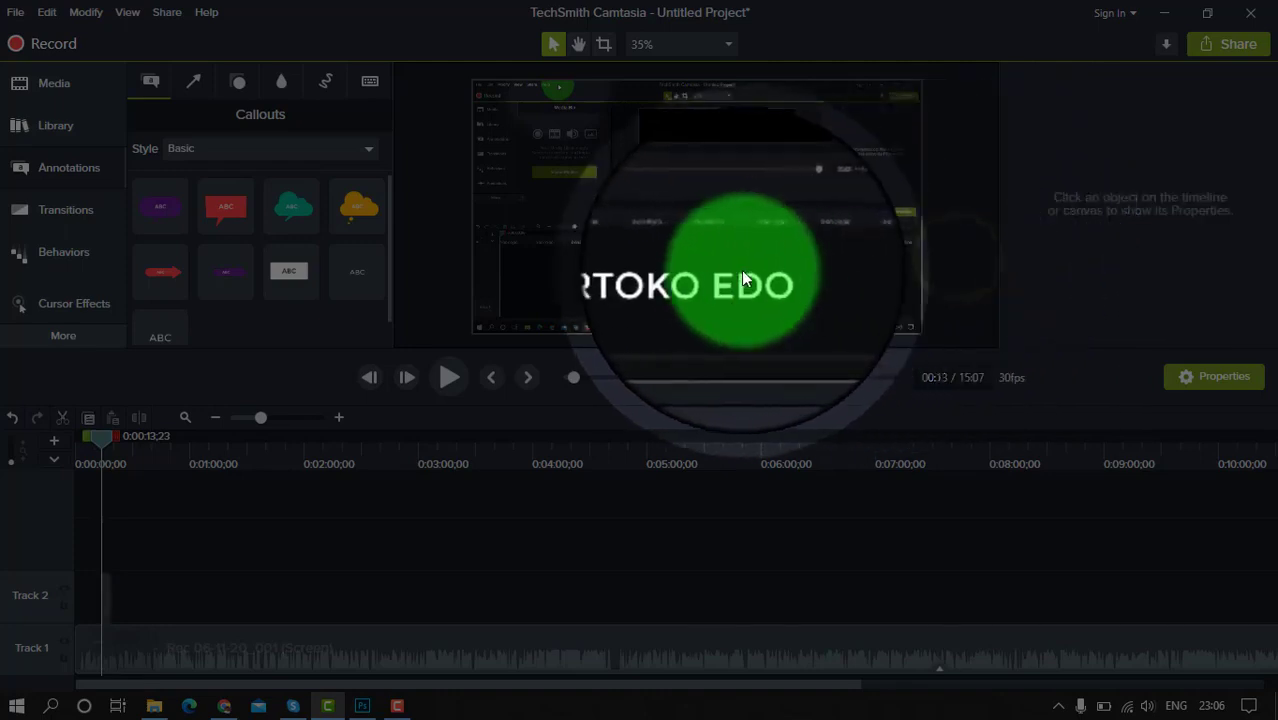
click(730, 285)
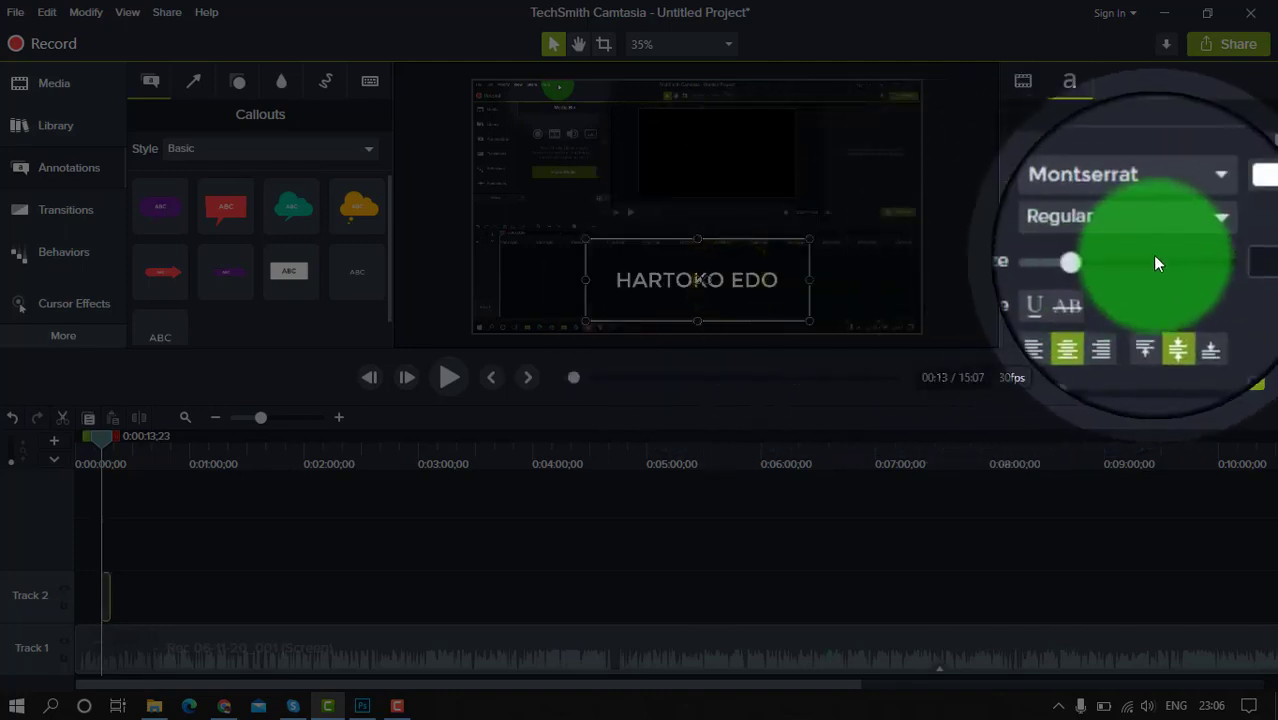
Save the project as Latihan 1 Camrec in the CAMTREC folder on Data 1 (E:)
click(1194, 211)
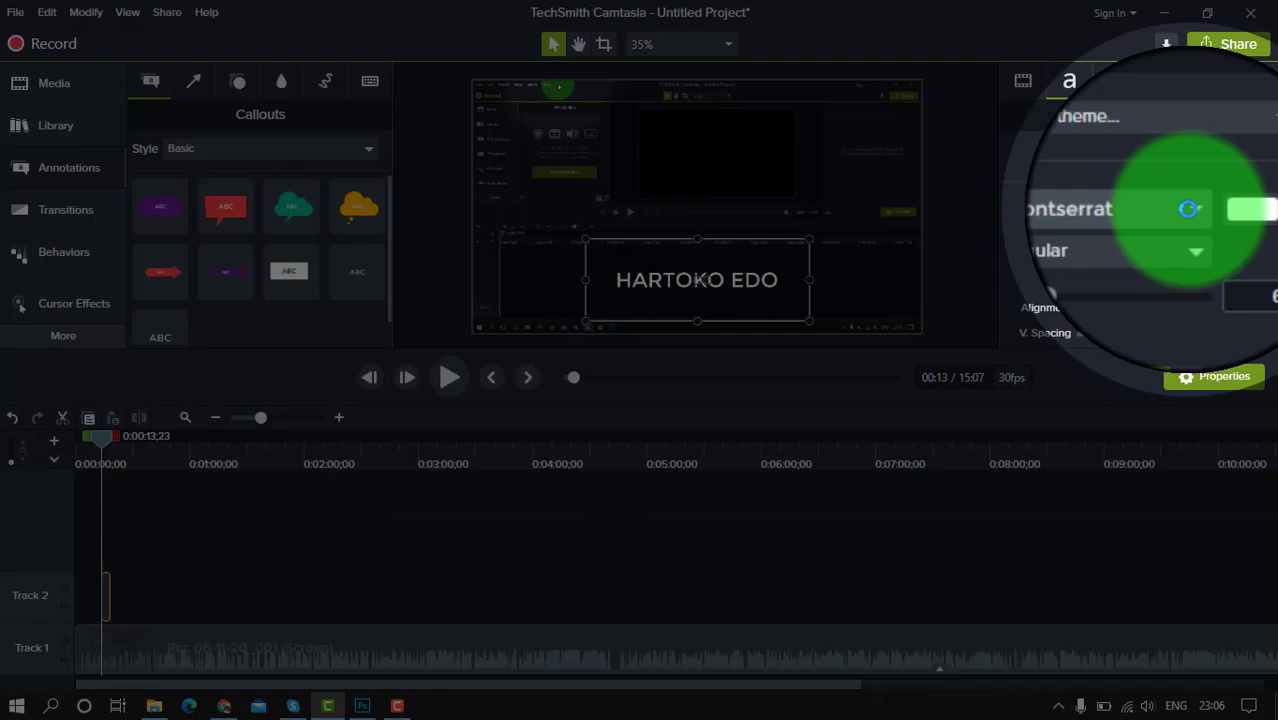
key(ctrl+s)
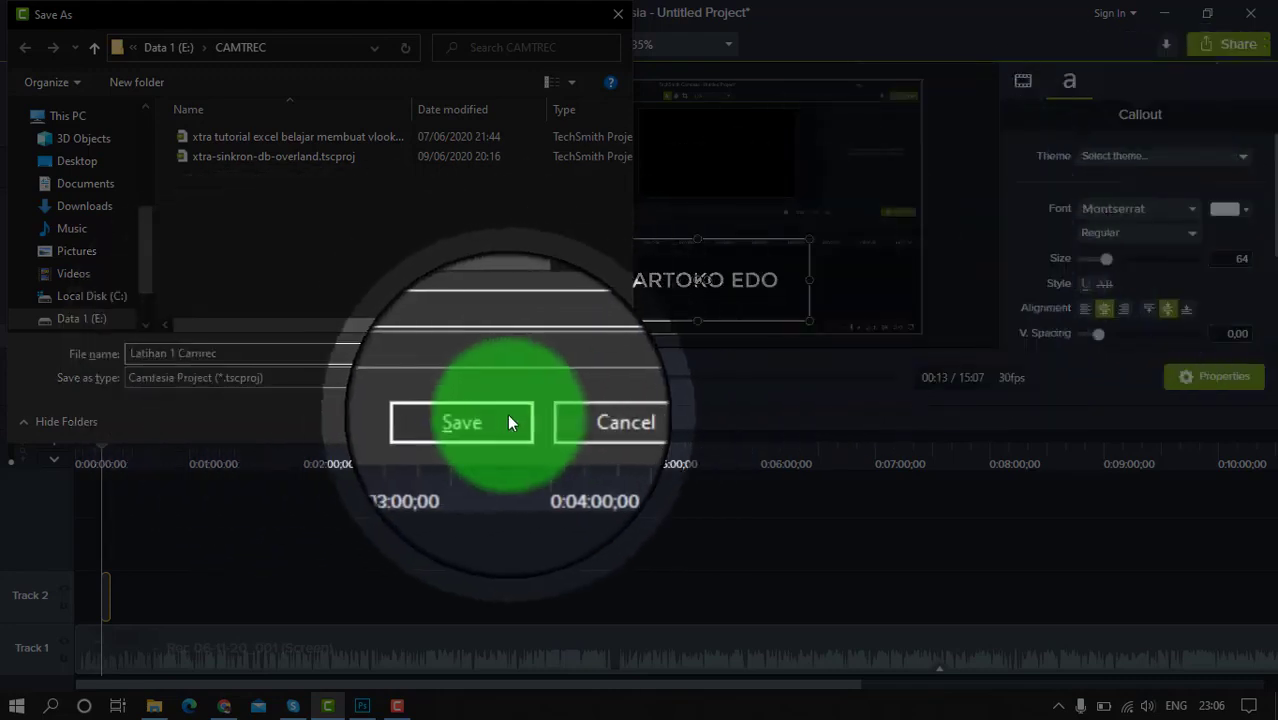
click(490, 419)
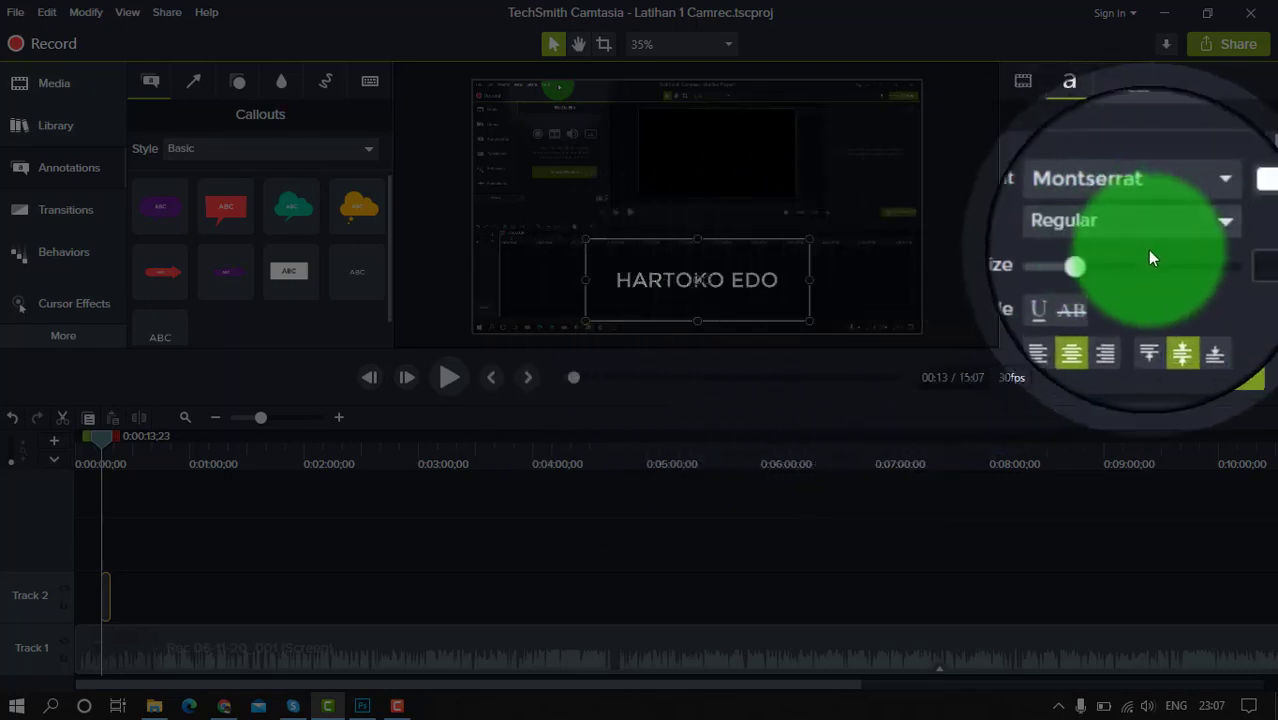
Enlarge the callout text to size 94 and colour it green, #00E826
drag(1104, 259, 1122, 259)
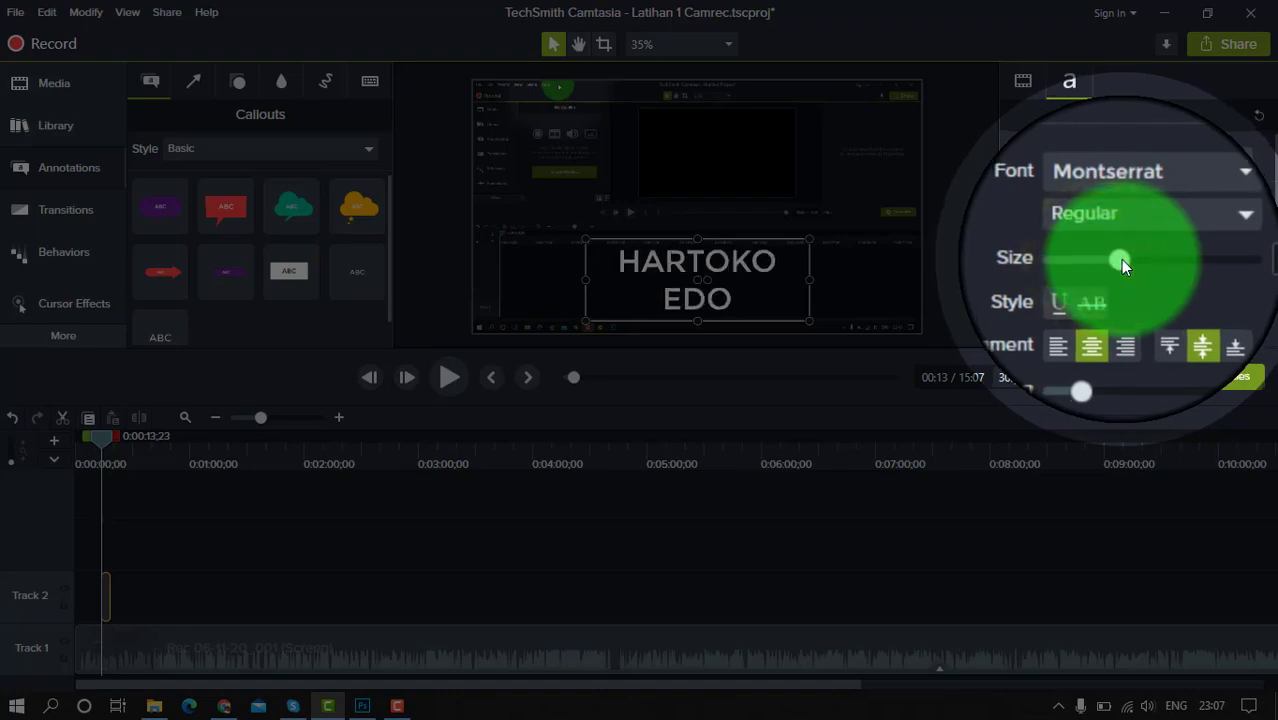
click(1244, 209)
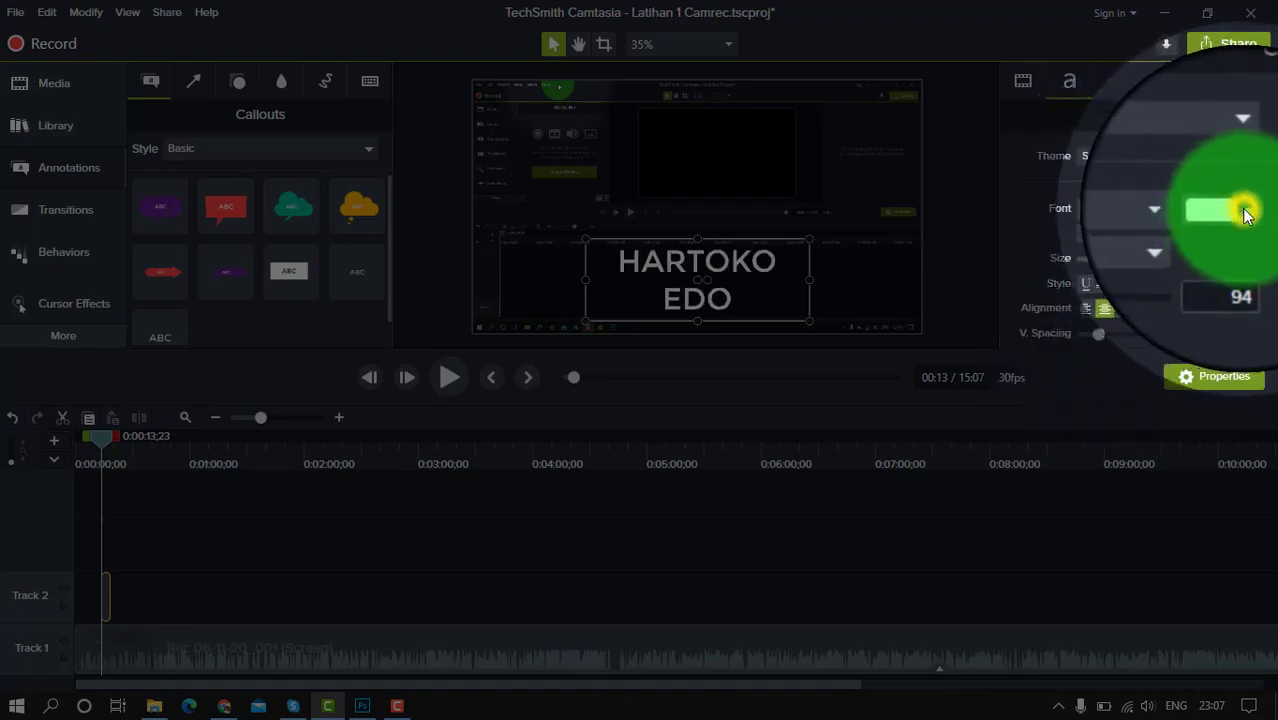
click(1243, 368)
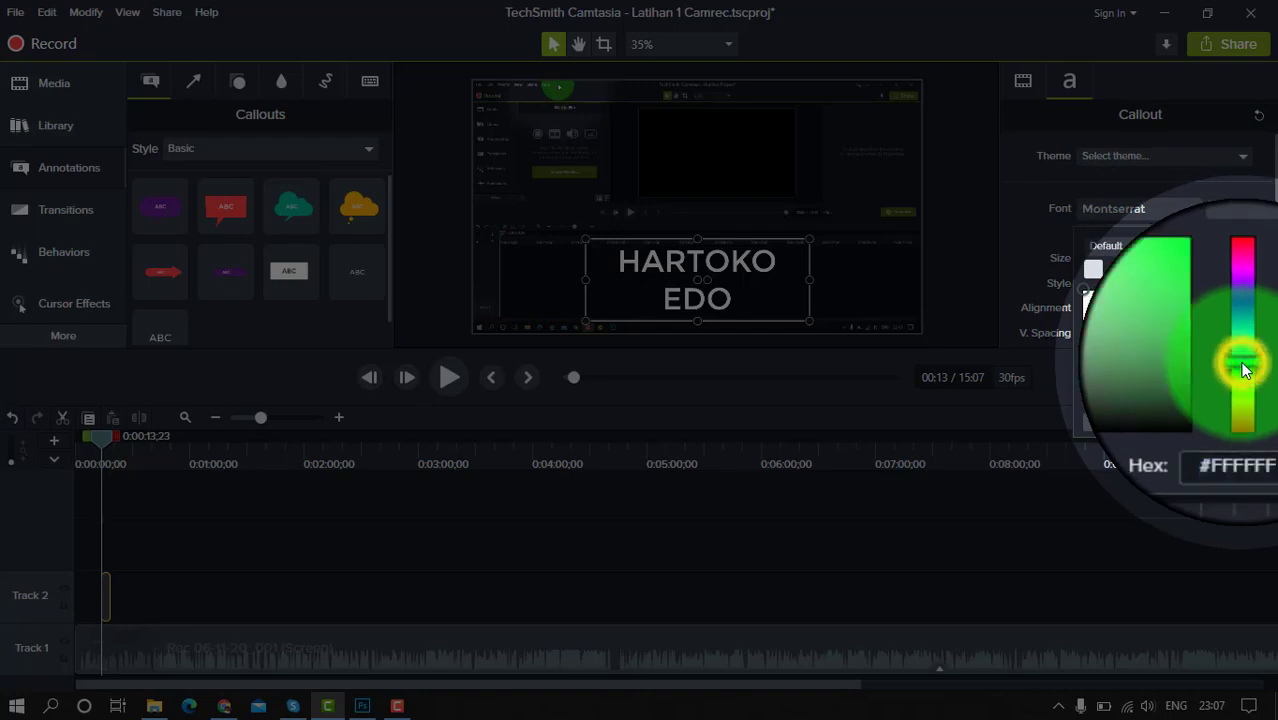
click(1212, 300)
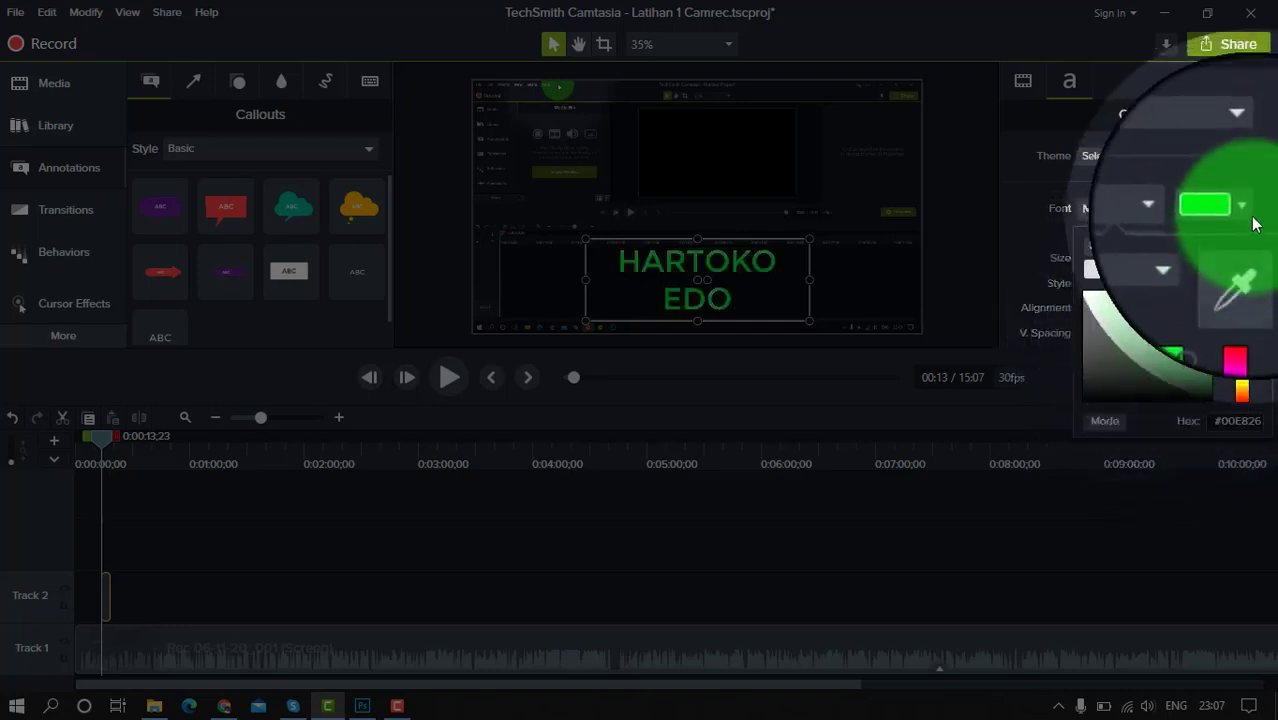
click(1260, 212)
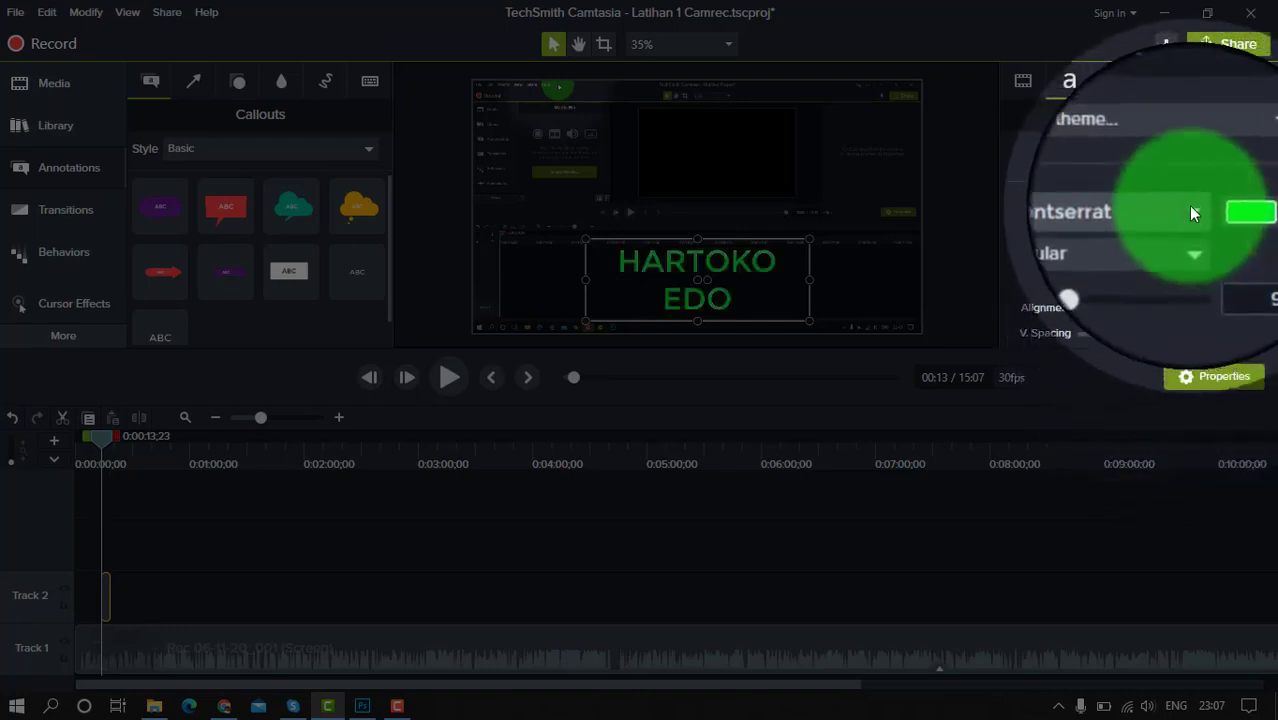
Try Arial Black on the callout text, settle on the Bahnschrift font, and set its style to Bold
click(1190, 210)
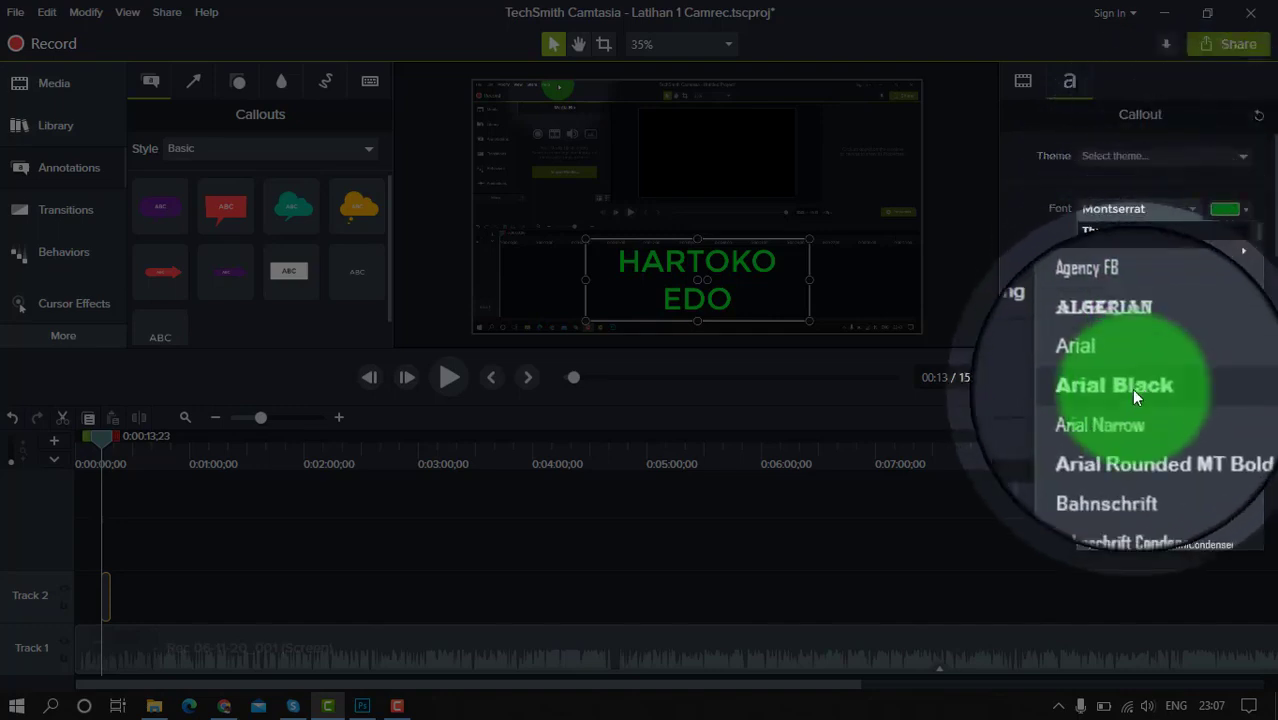
click(1131, 388)
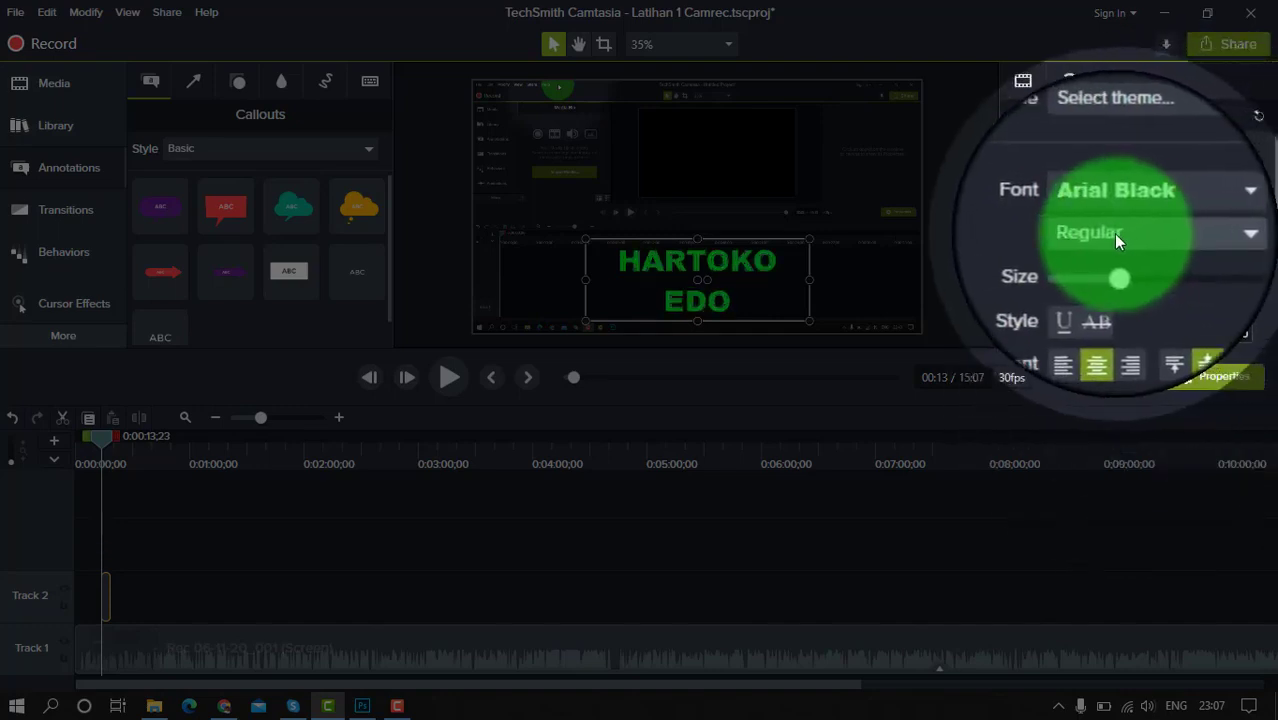
click(1190, 210)
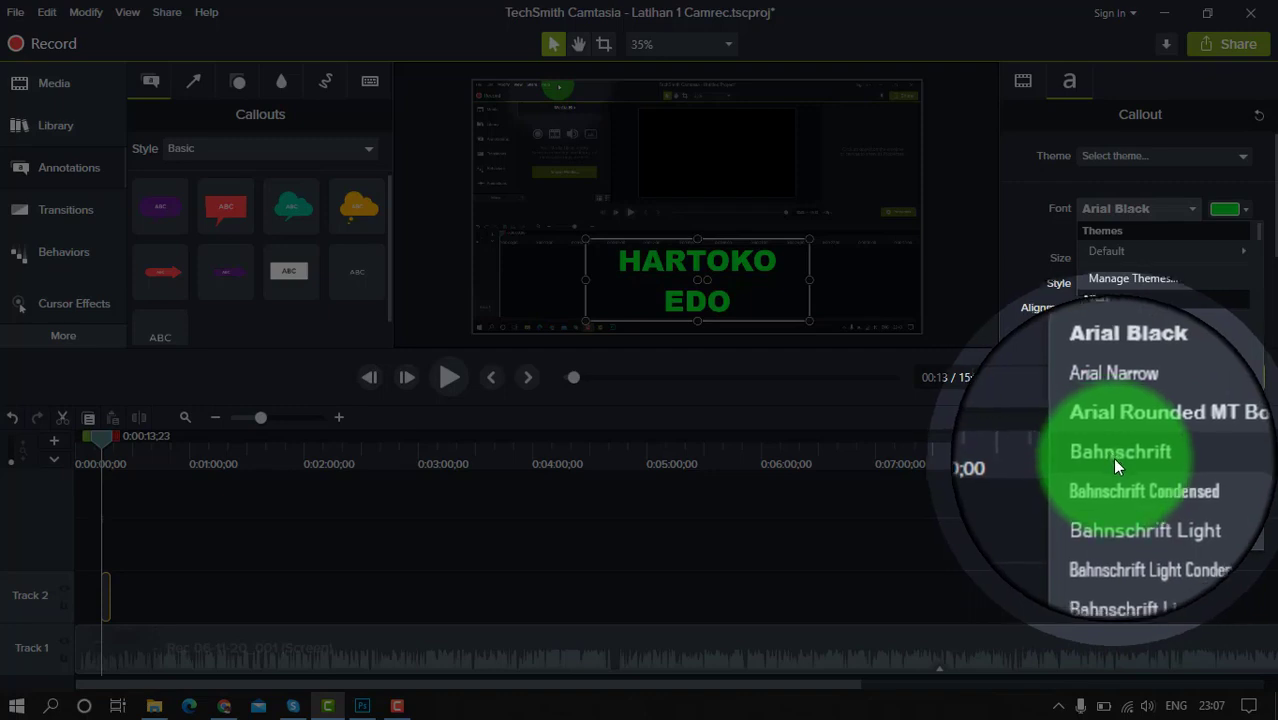
click(1128, 465)
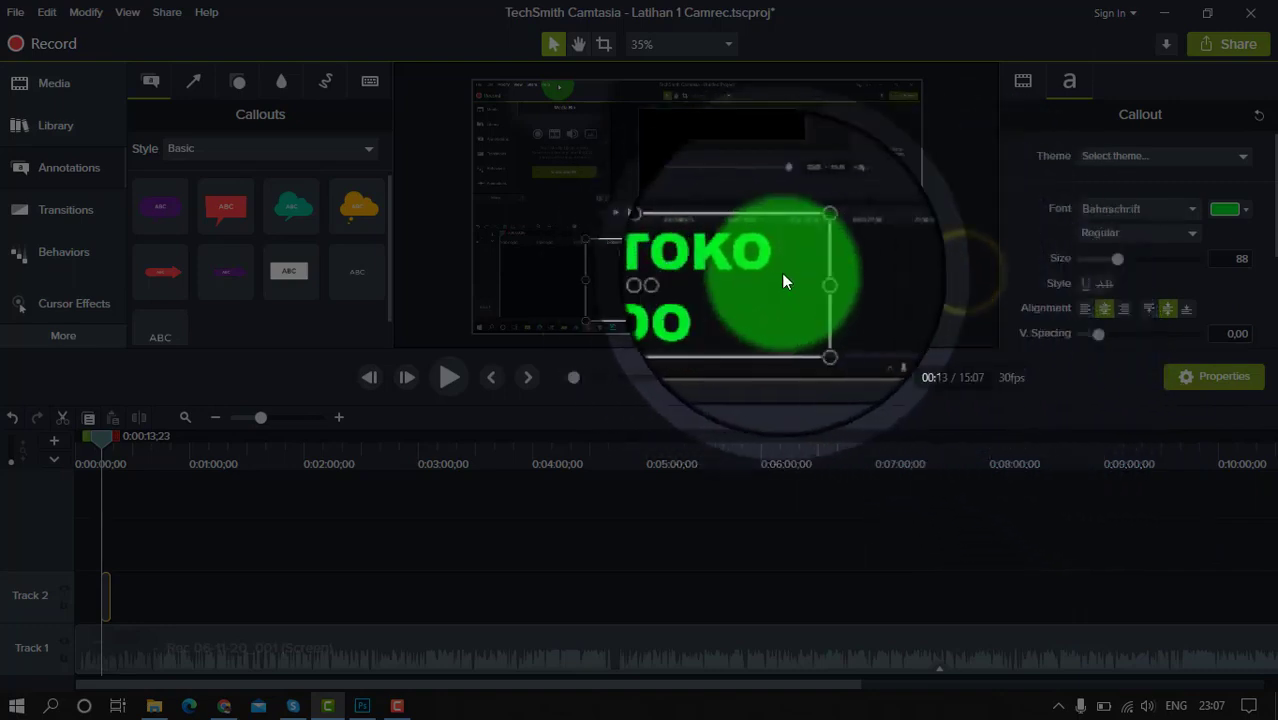
click(957, 273)
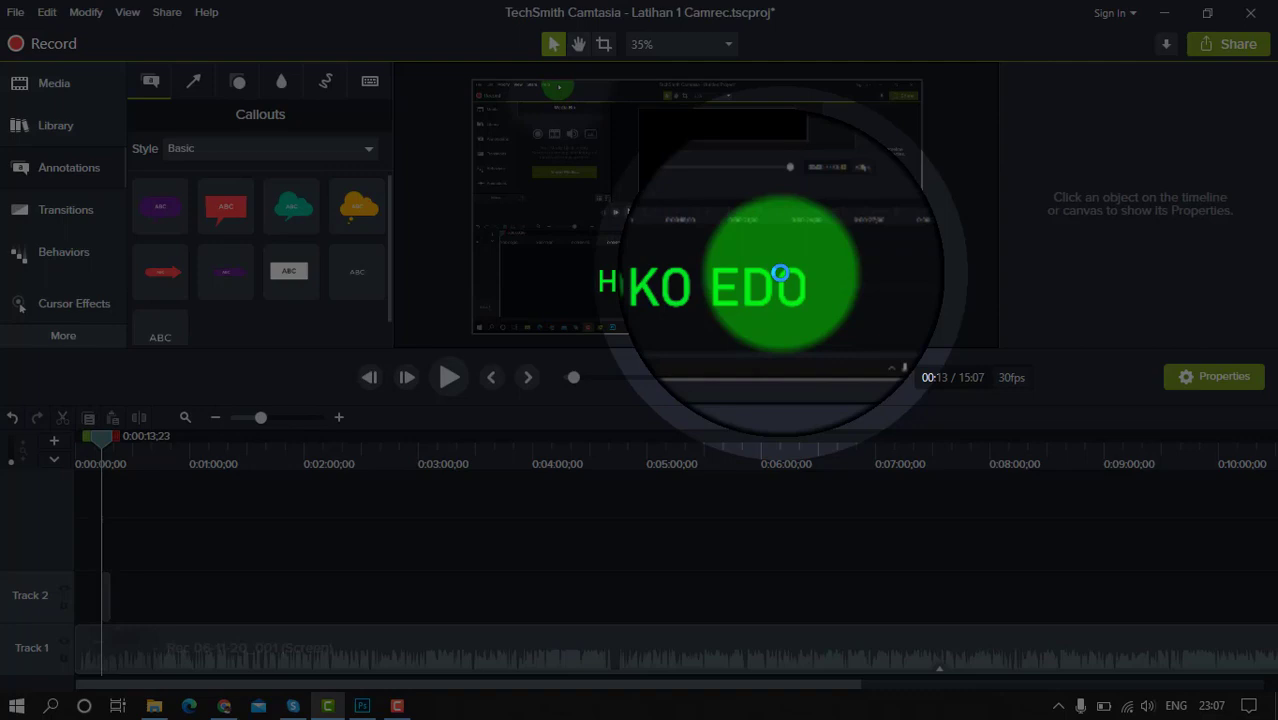
click(716, 282)
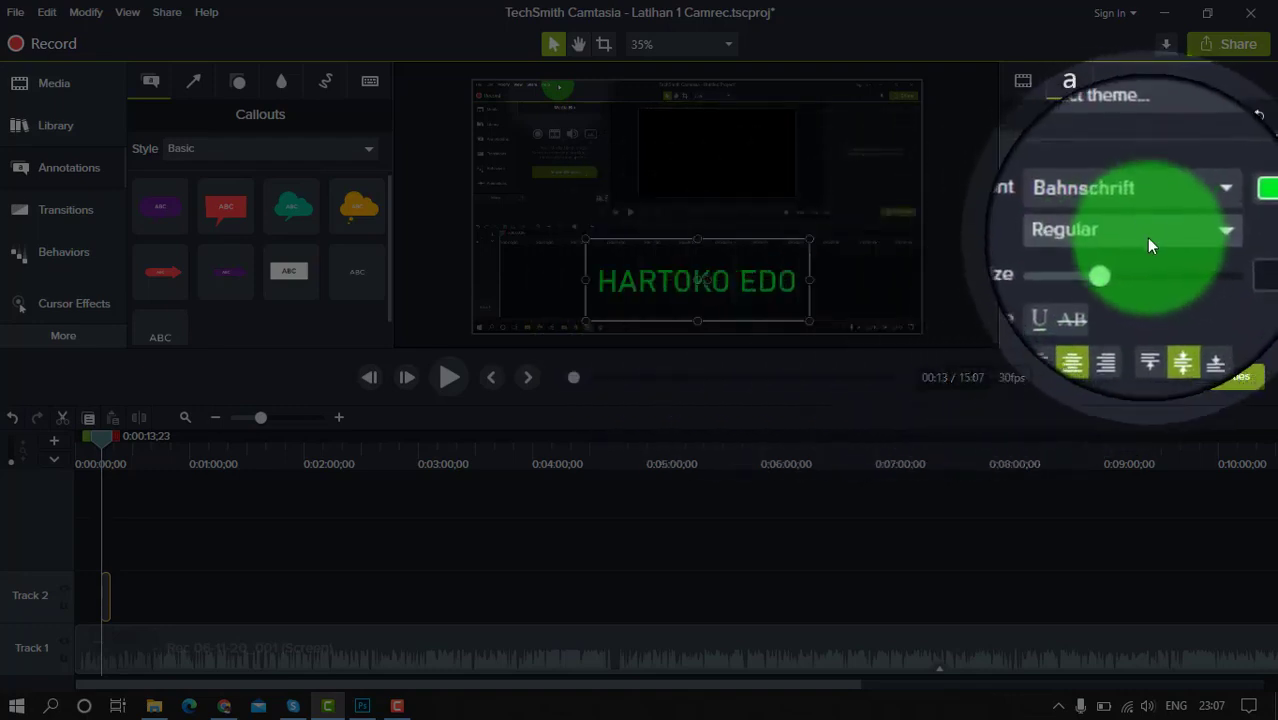
click(1146, 237)
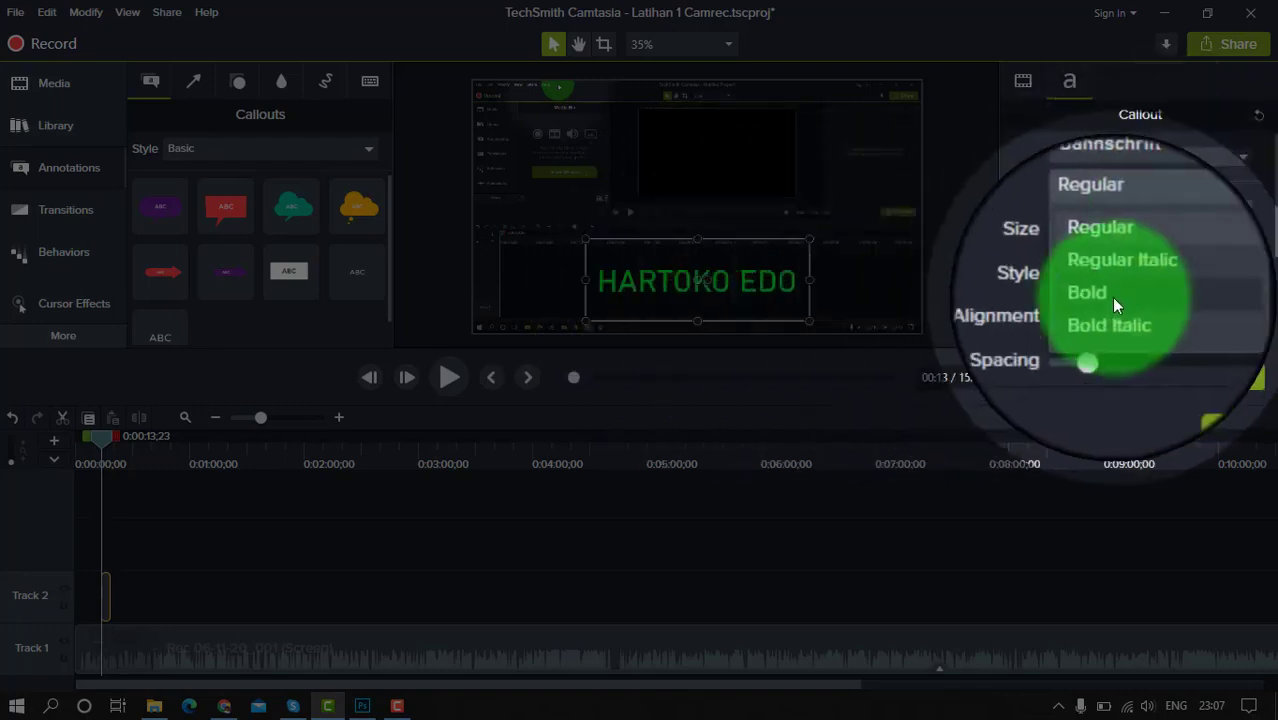
click(1106, 294)
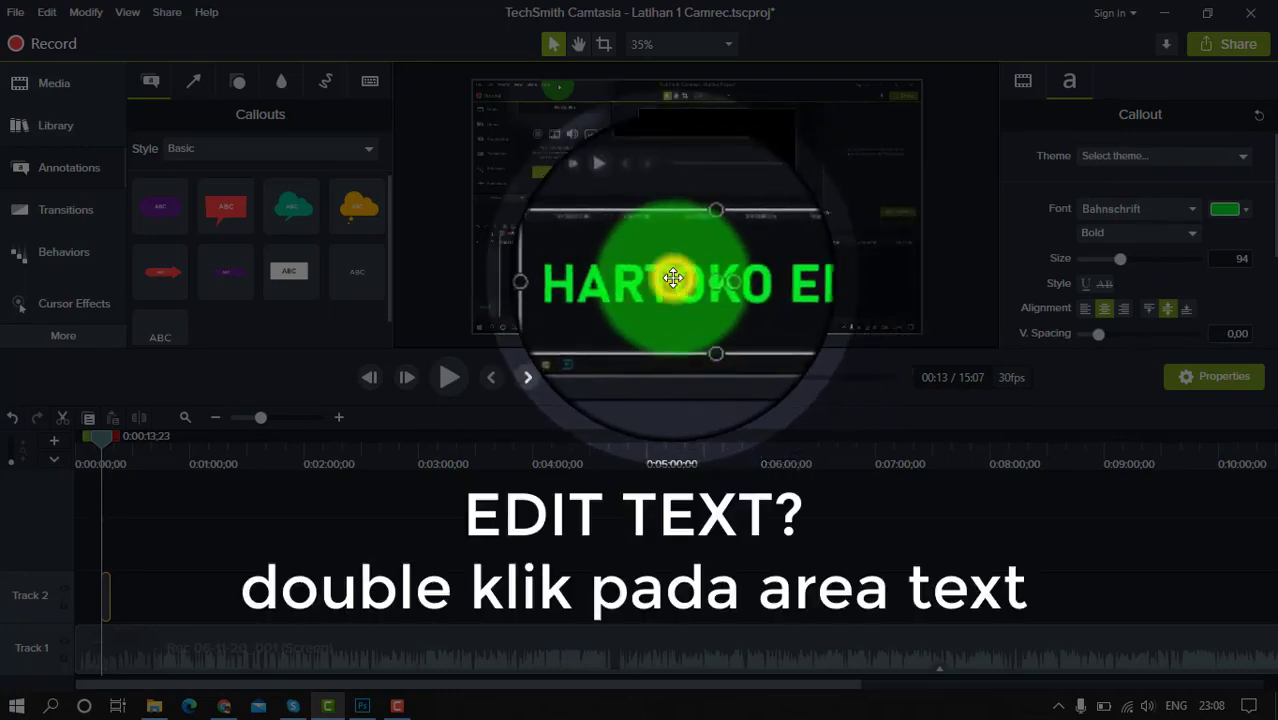
Recolour only the last four letters of the callout's first word yellow
double_click(673, 279)
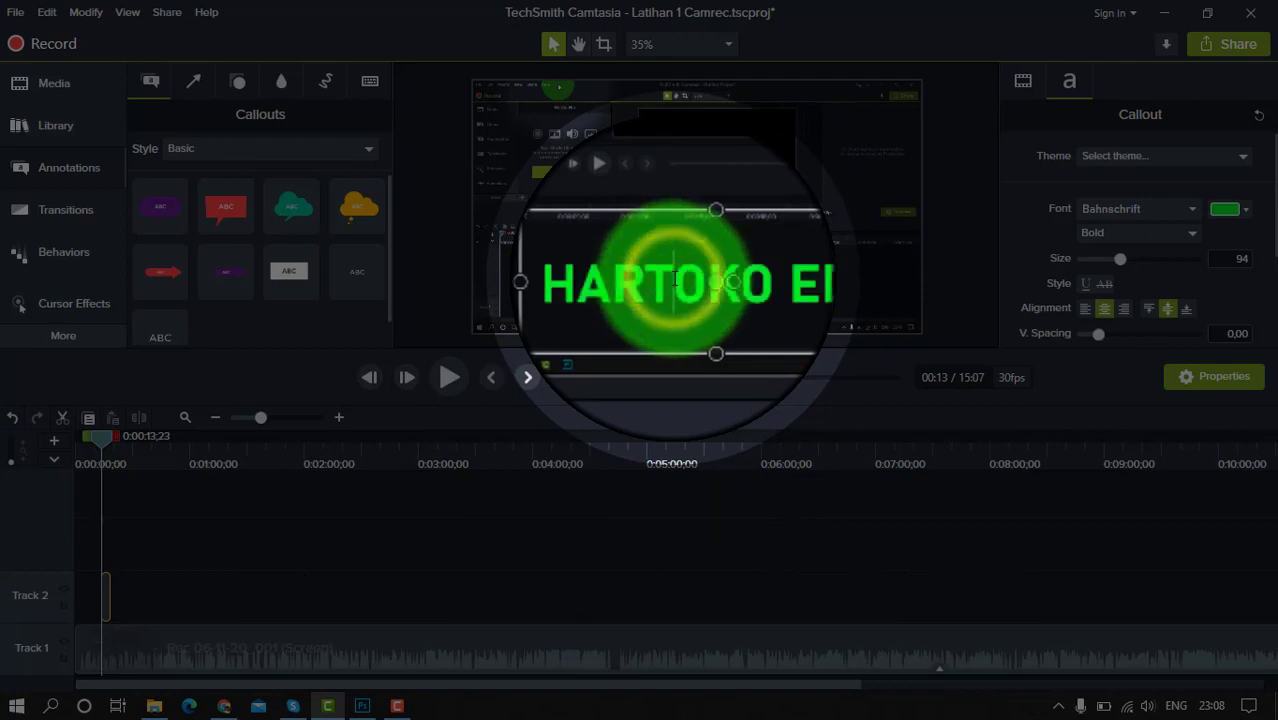
drag(660, 280, 707, 280)
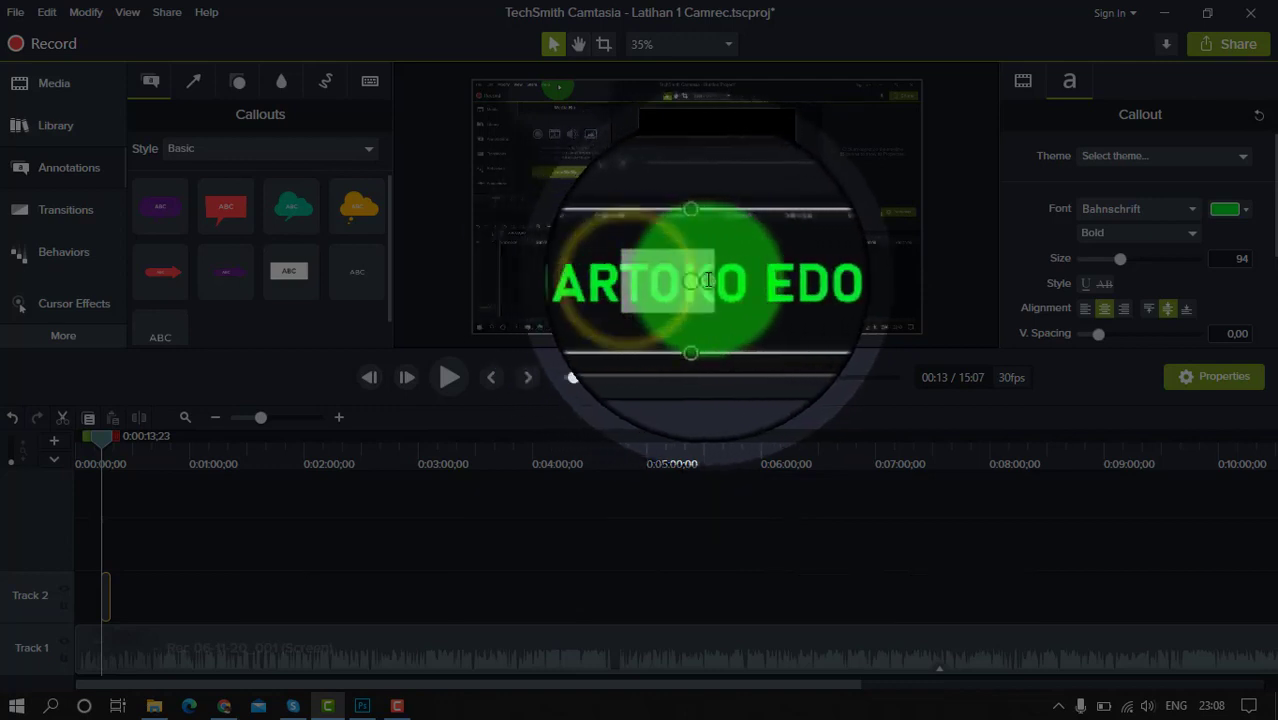
click(722, 281)
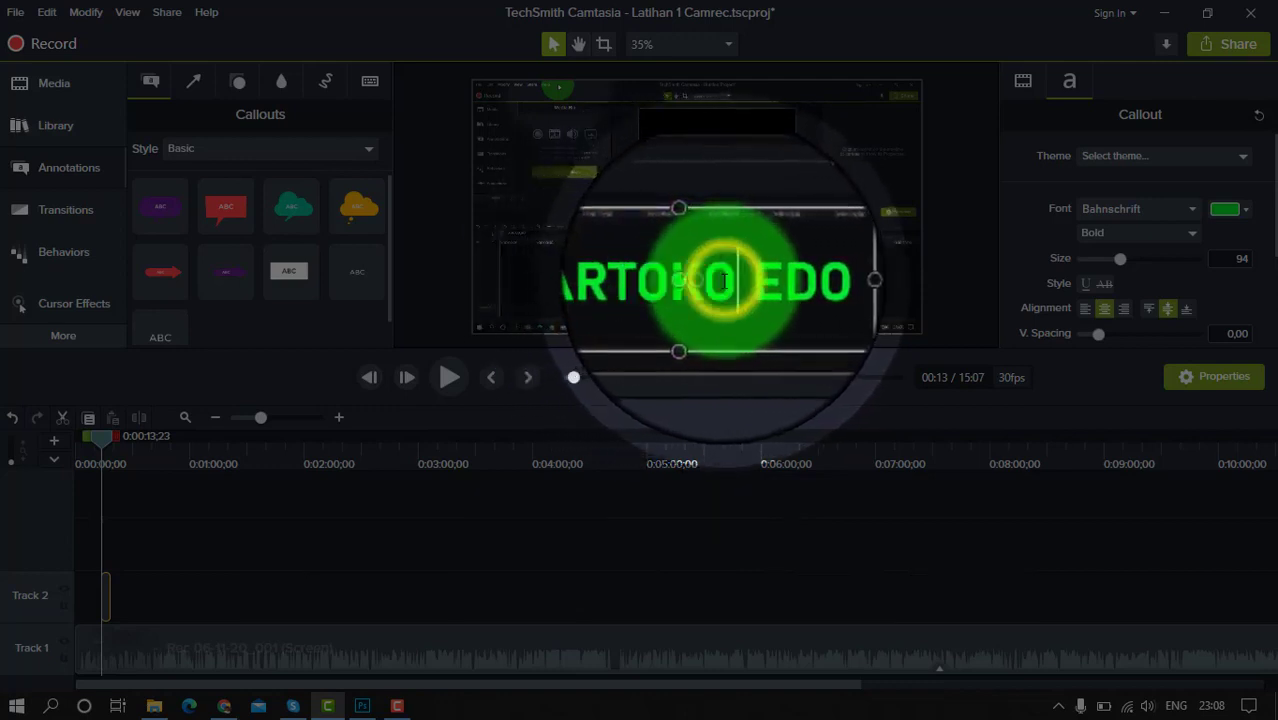
drag(724, 281, 658, 281)
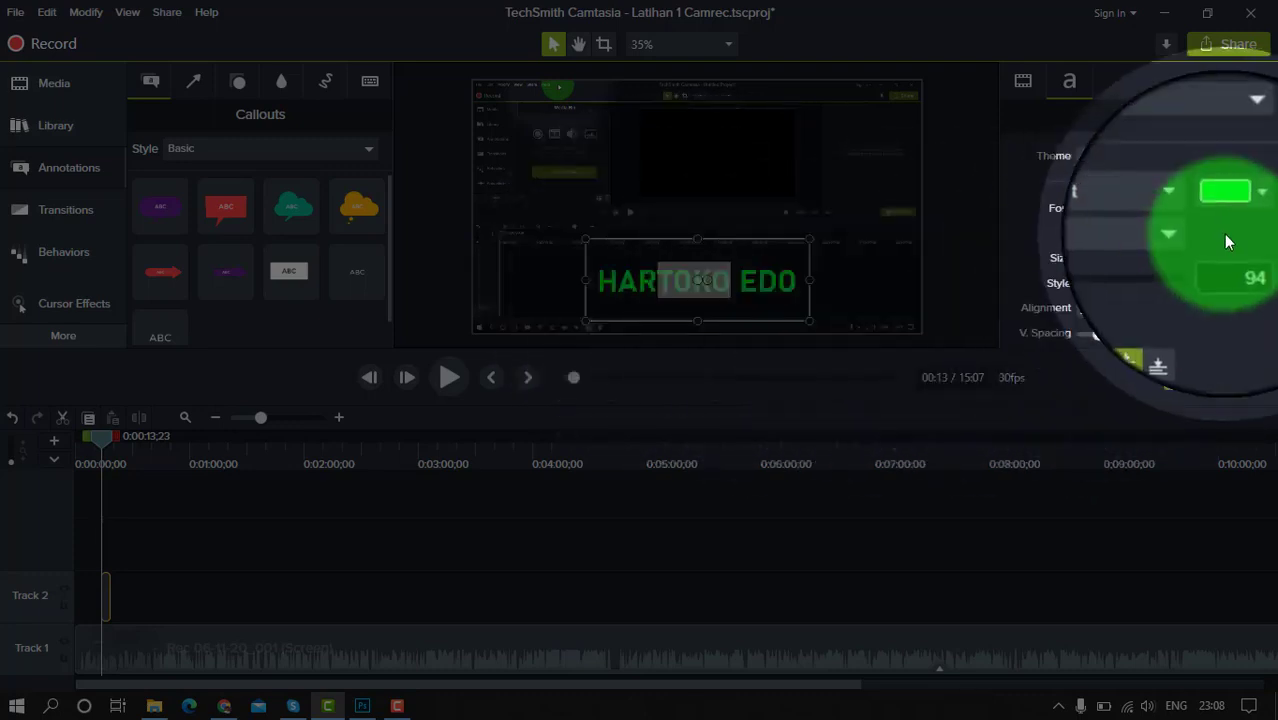
click(1240, 209)
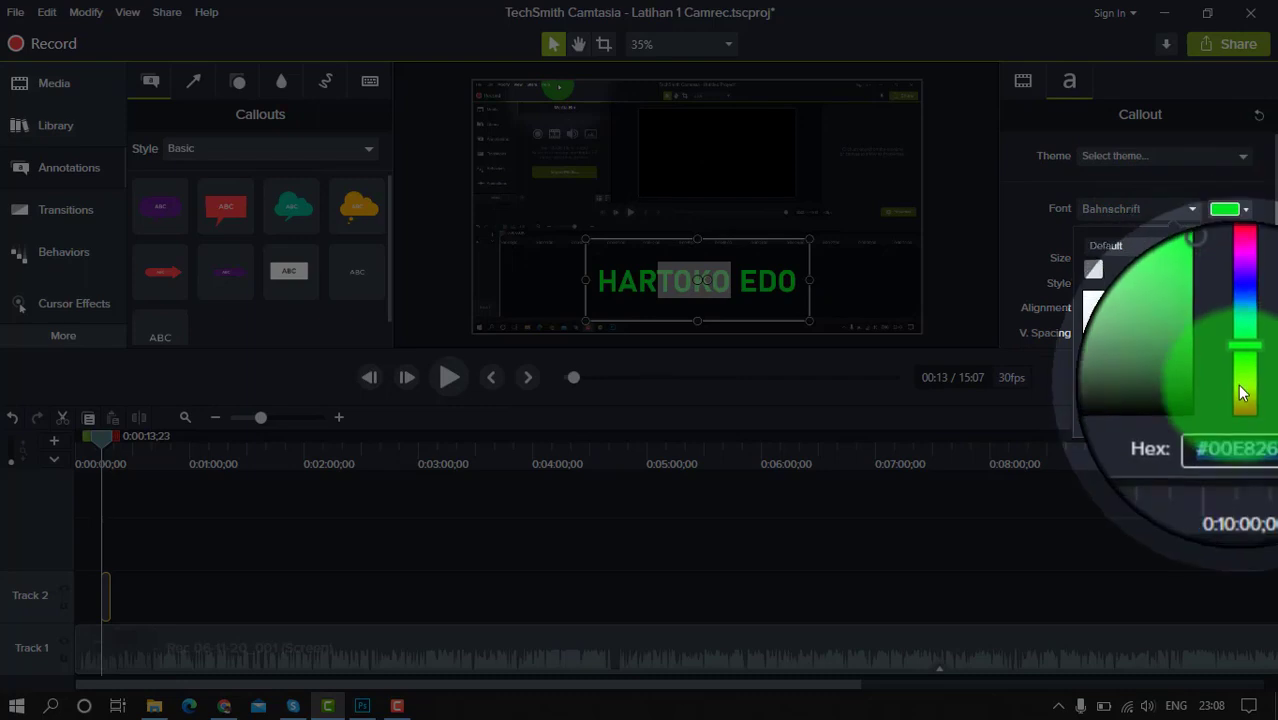
click(1240, 393)
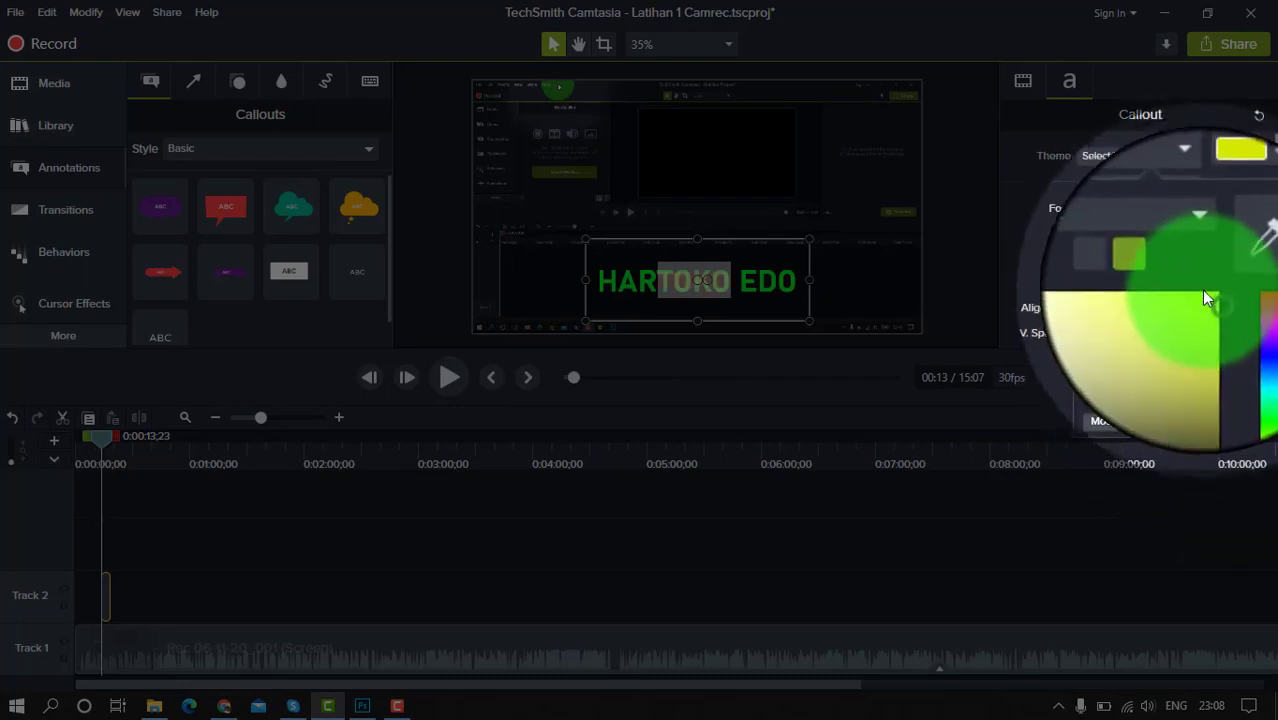
click(1205, 291)
click(860, 294)
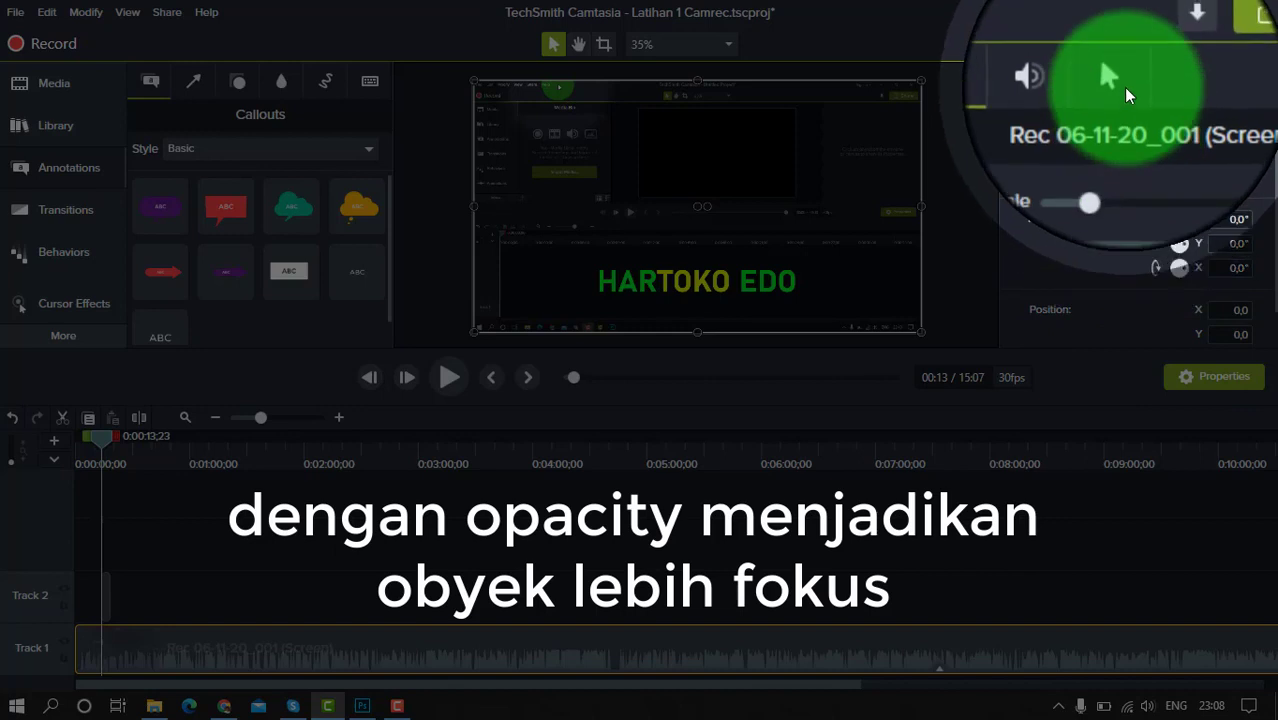
Show the applied effects on the recording clip in the timeline and examine the Cursor Highlight and Cursor Spotlight settings
click(1118, 82)
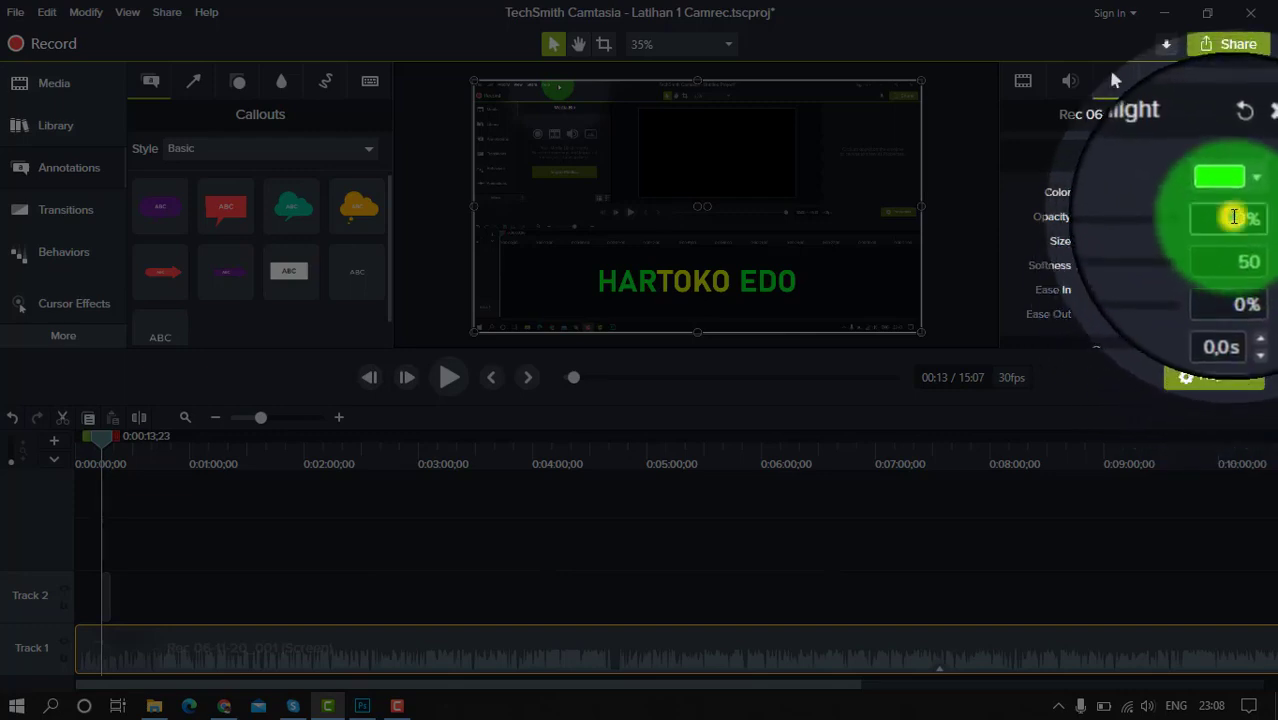
right_click(299, 650)
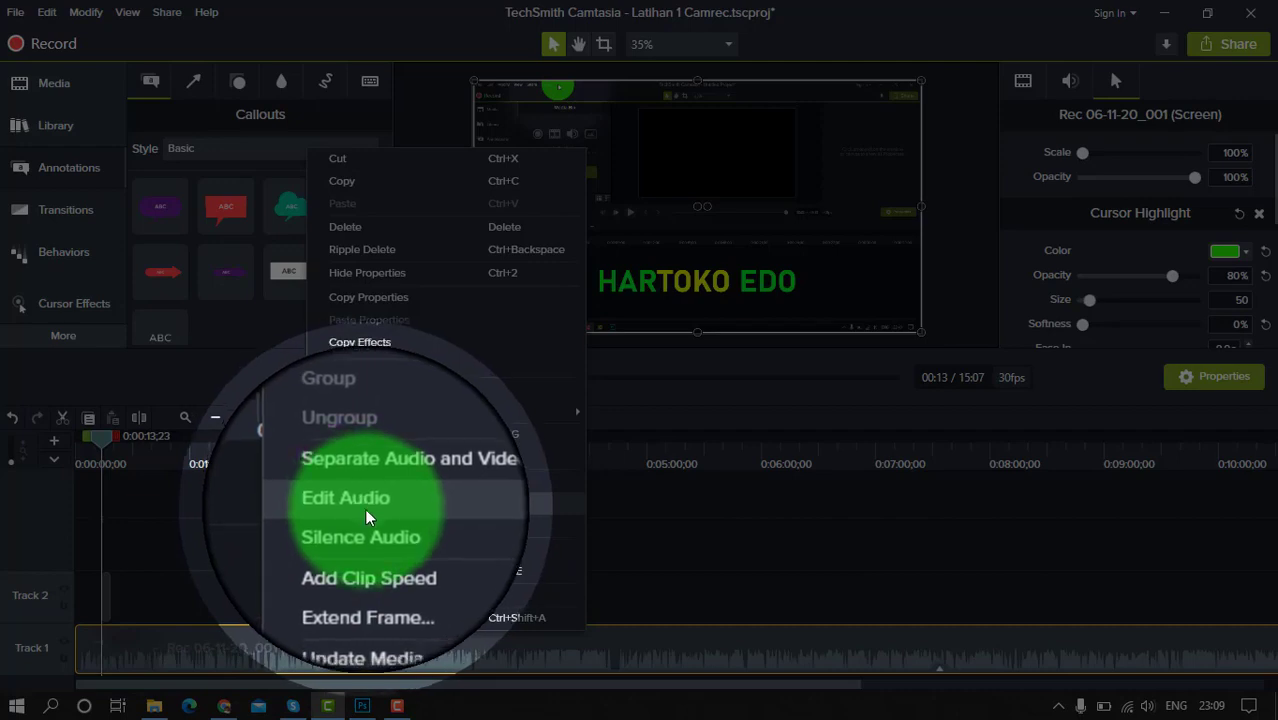
click(376, 392)
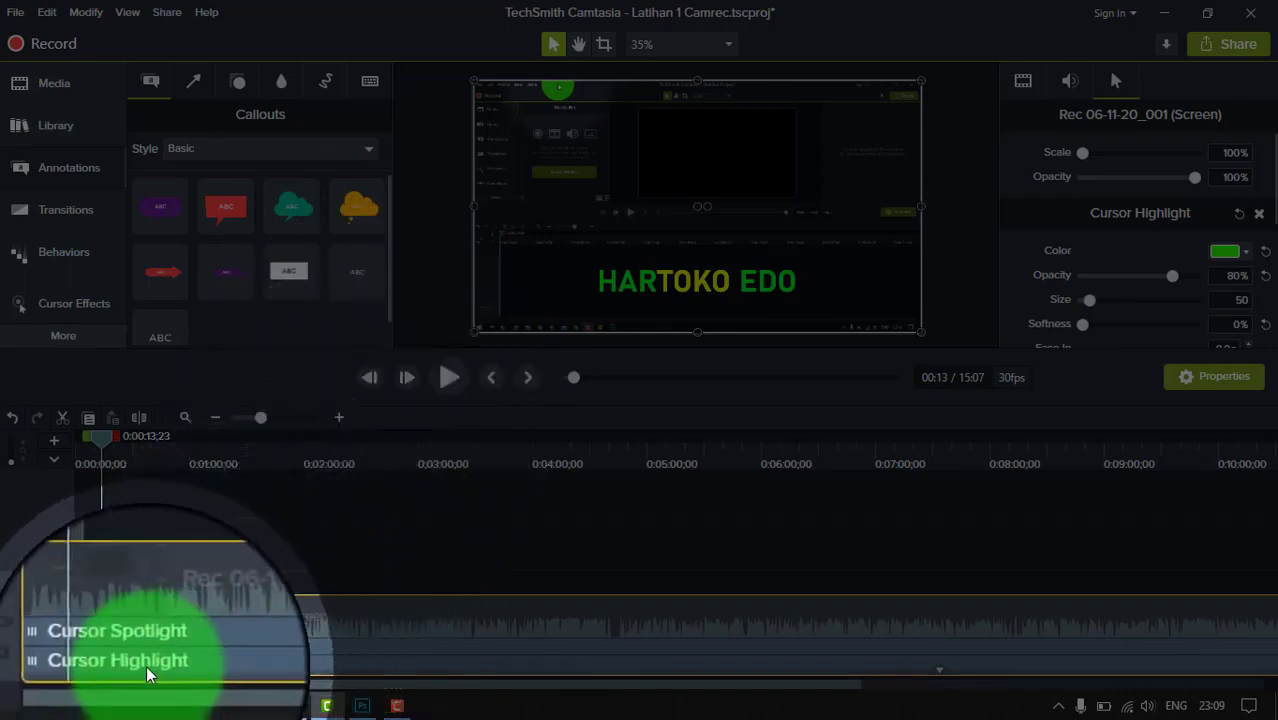
click(160, 645)
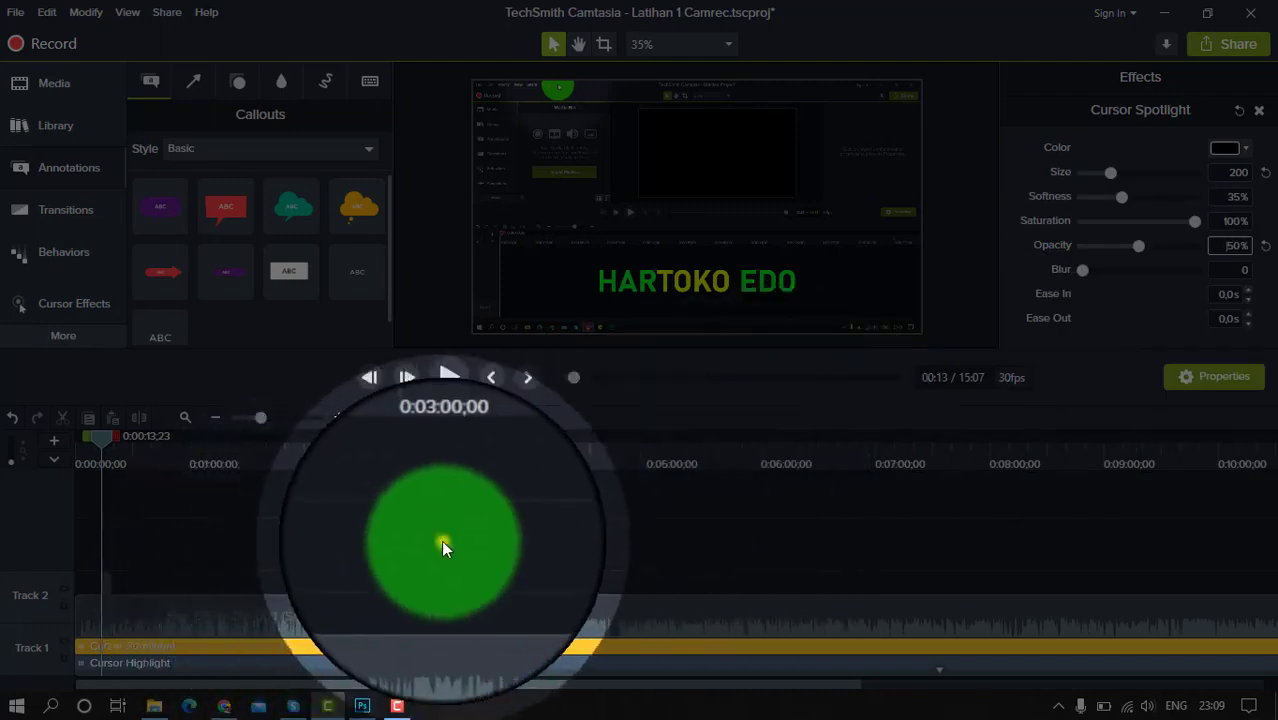
click(441, 540)
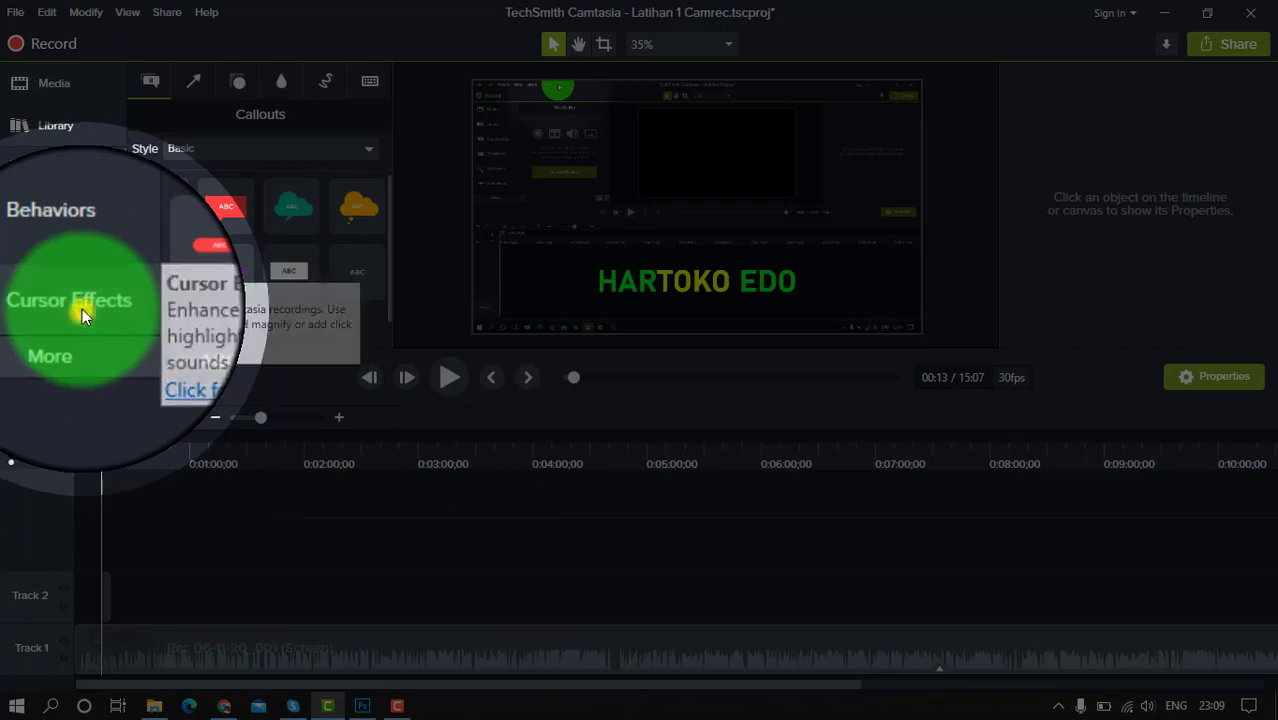
Add the Cursor Magnify effect to the screen recording on Track 1 and bring its settings into view
click(82, 310)
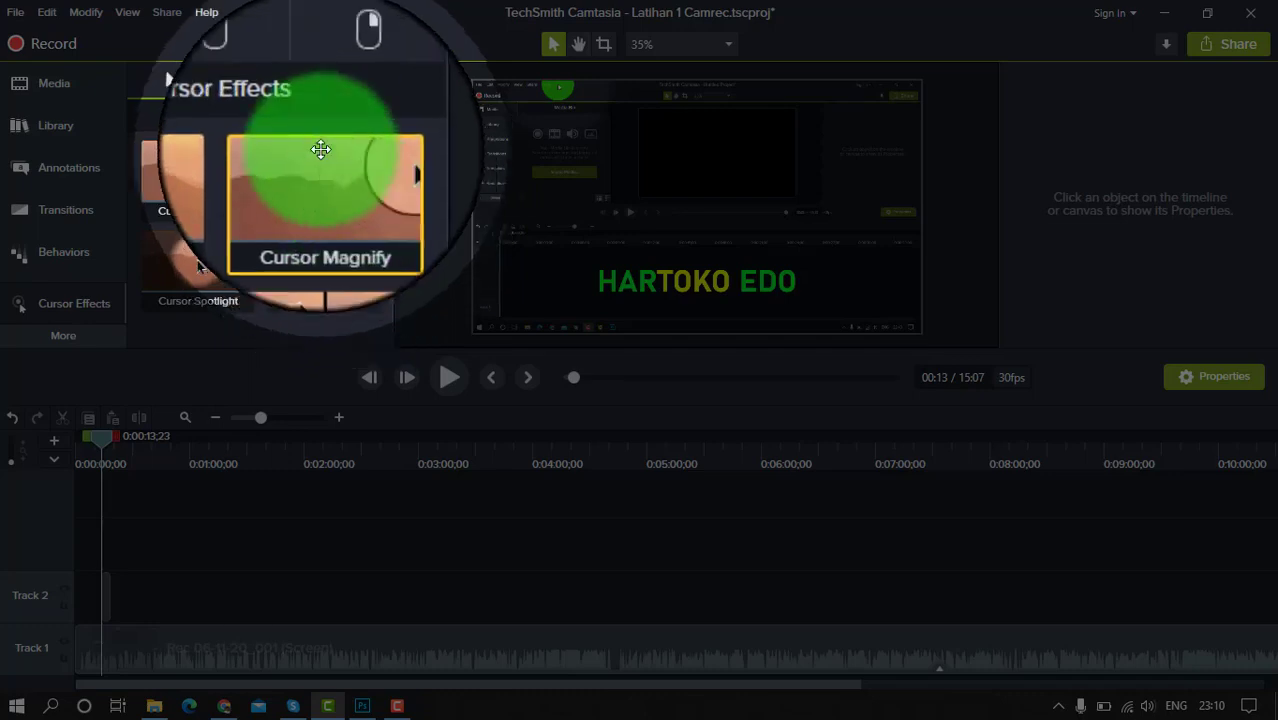
drag(316, 180, 250, 650)
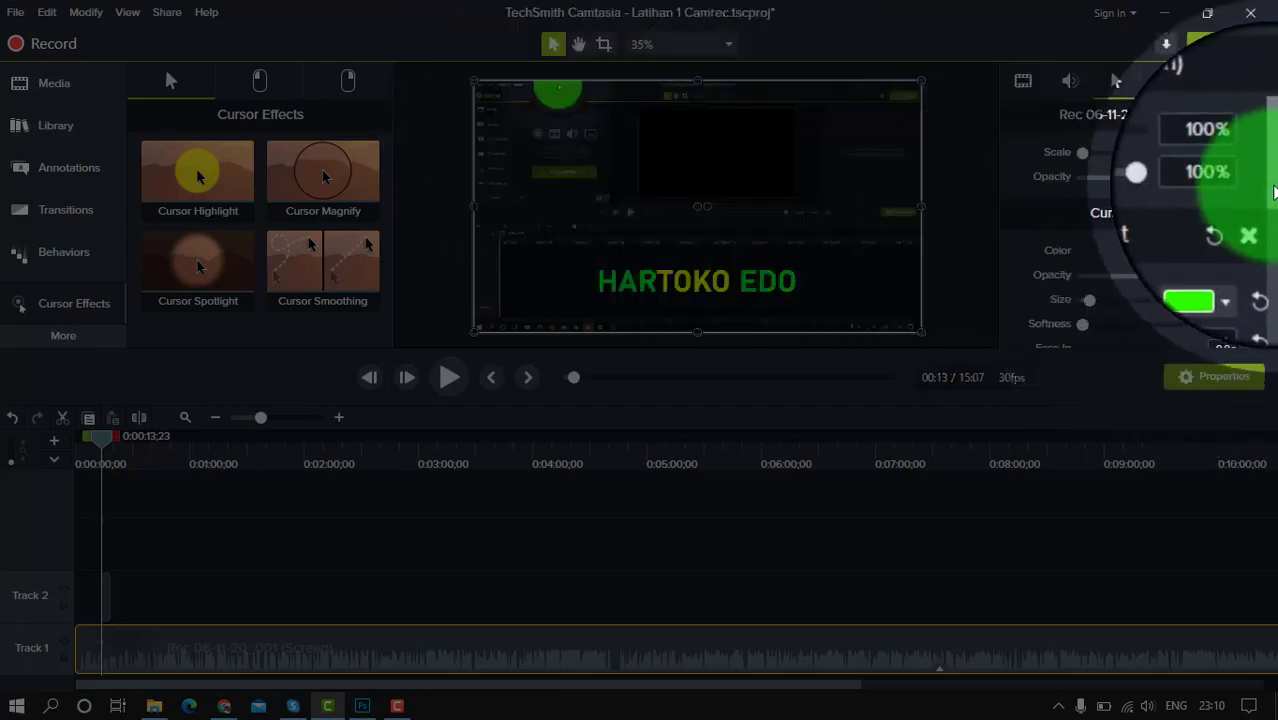
drag(1274, 192, 1271, 331)
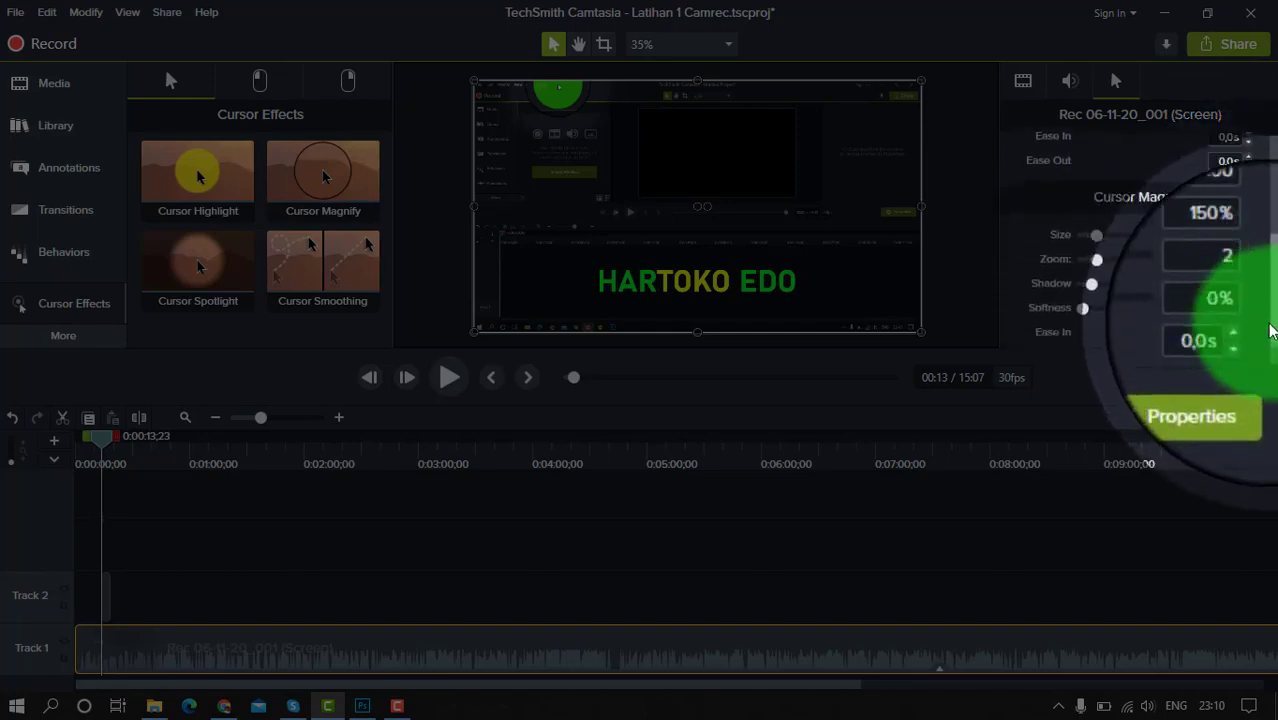
Set the Cursor Magnify effect's size to 175 and its zoom to 175%
scroll(1270, 330, up, 3)
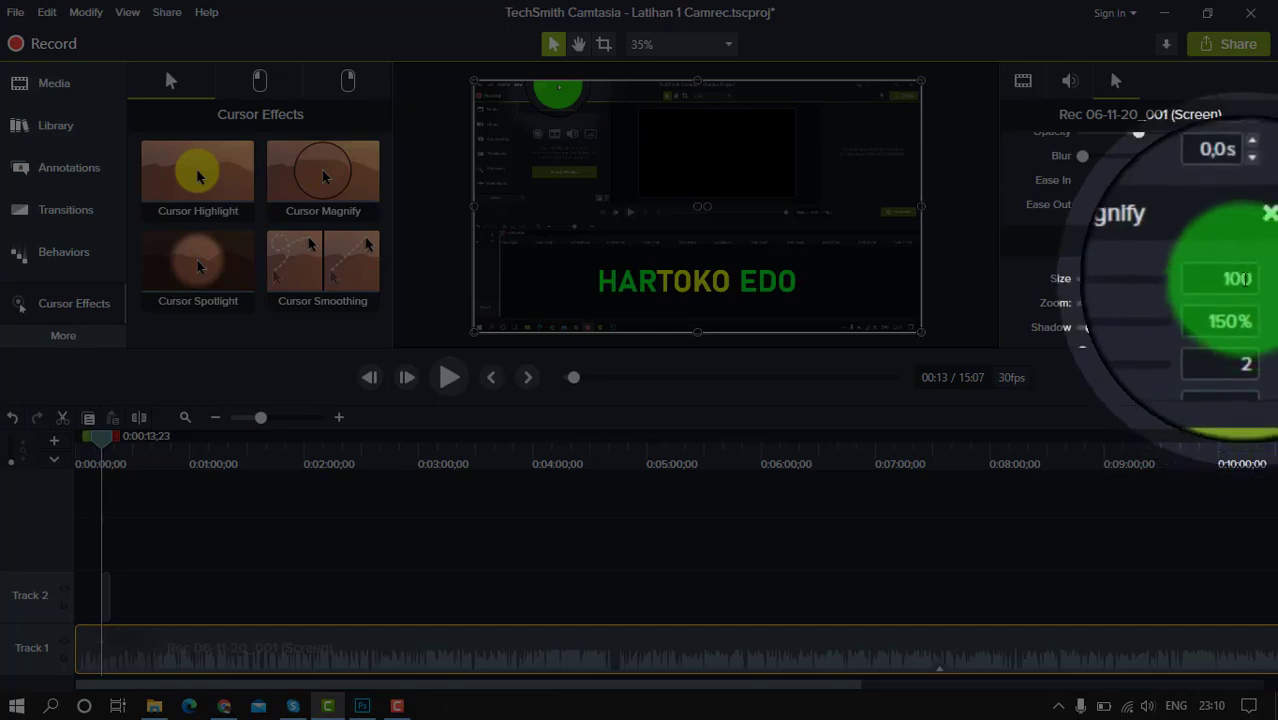
click(1240, 279)
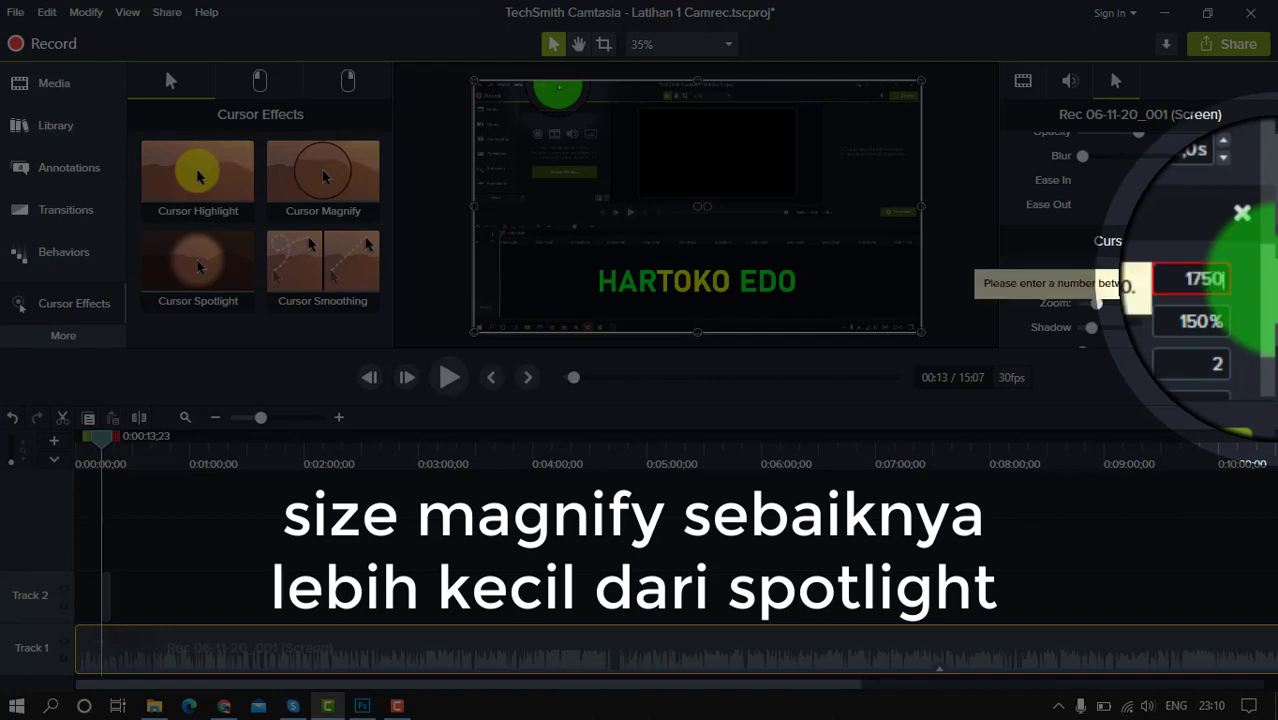
key(BackSpace)
key(Return)
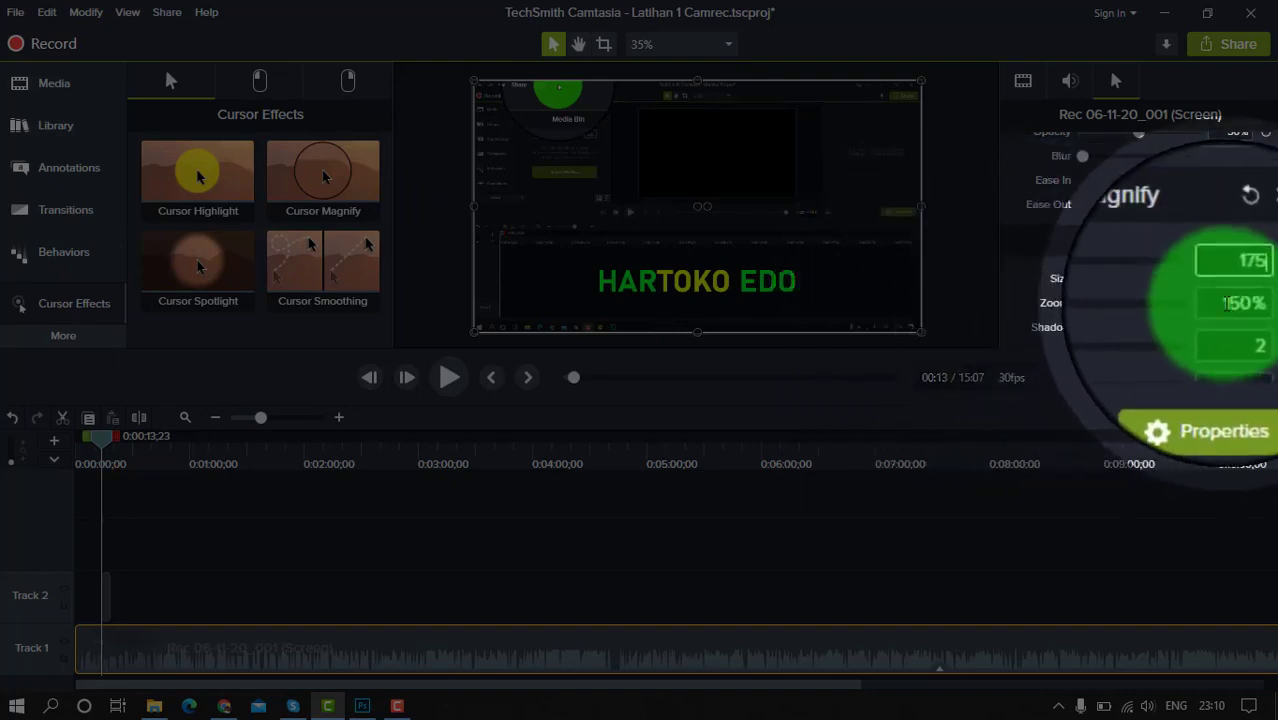
click(1227, 303)
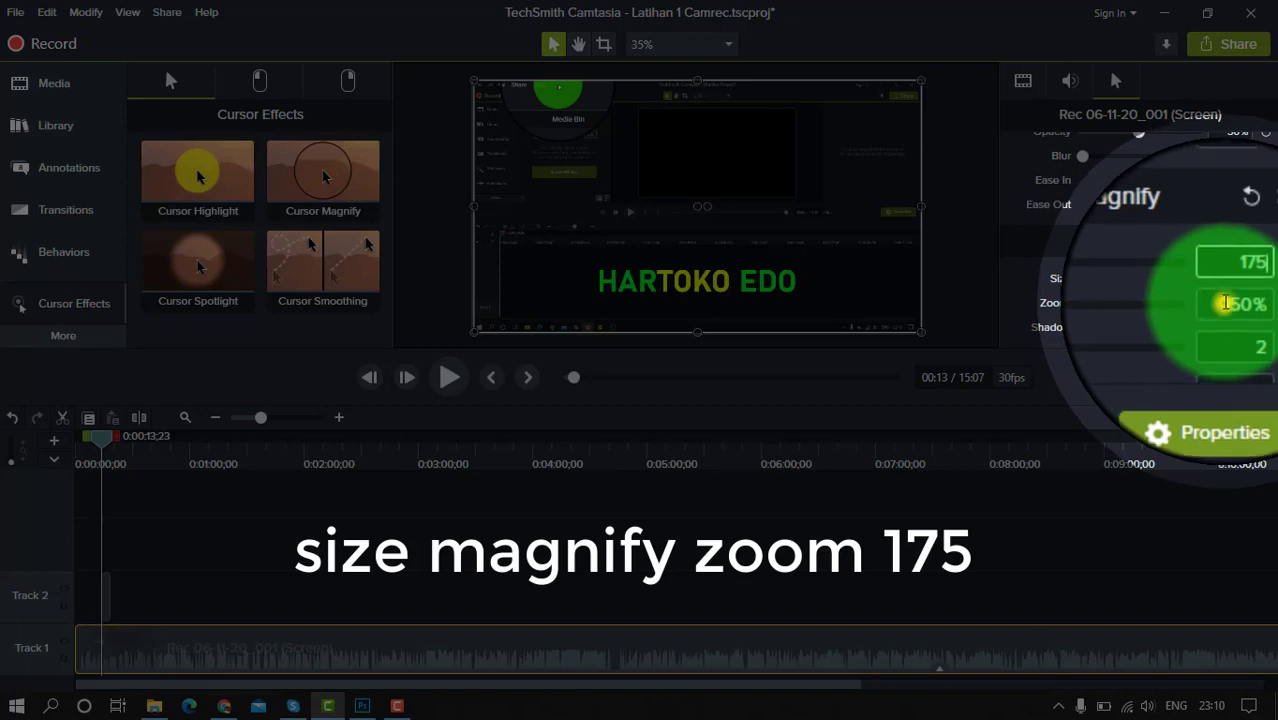
click(1237, 303)
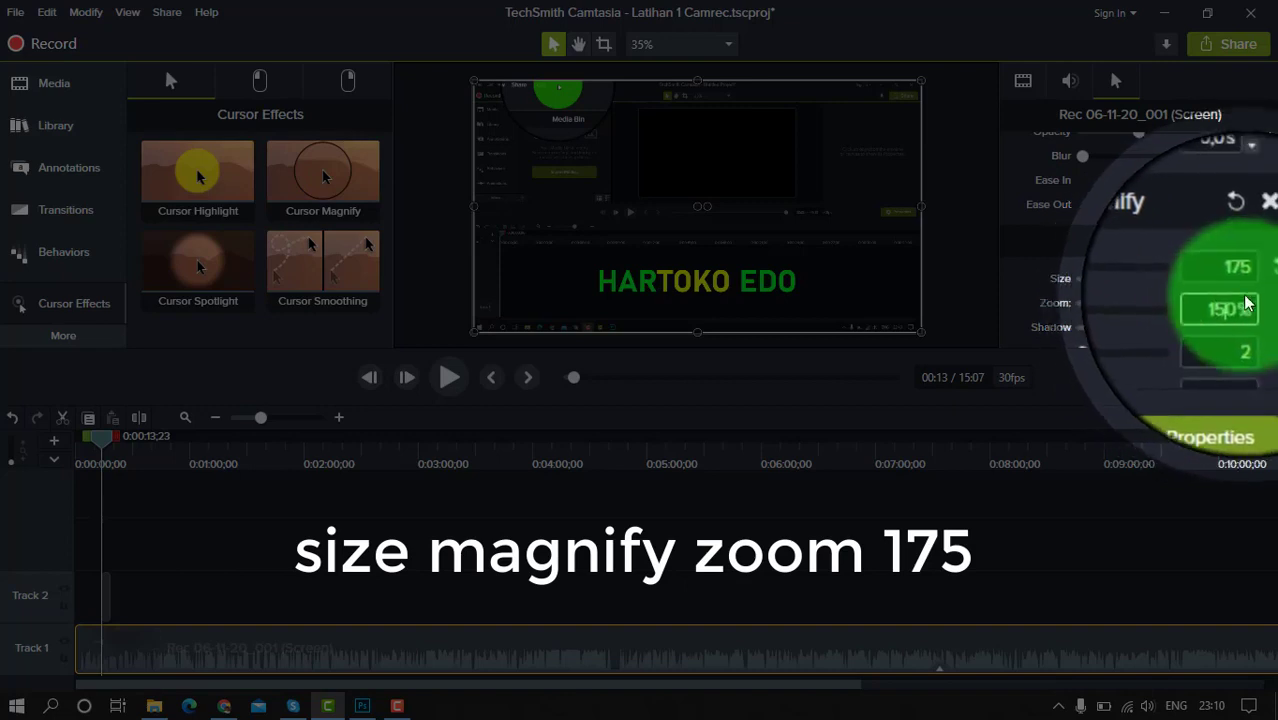
drag(1240, 303, 1221, 303)
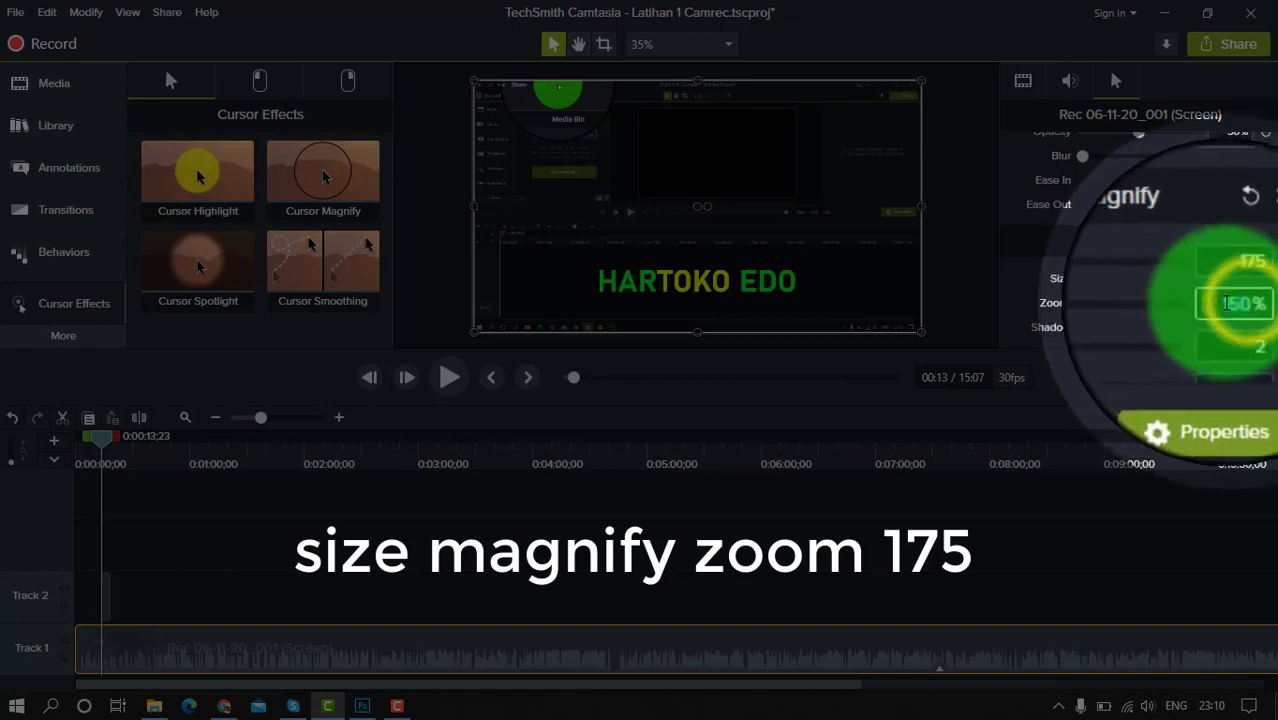
text(175)
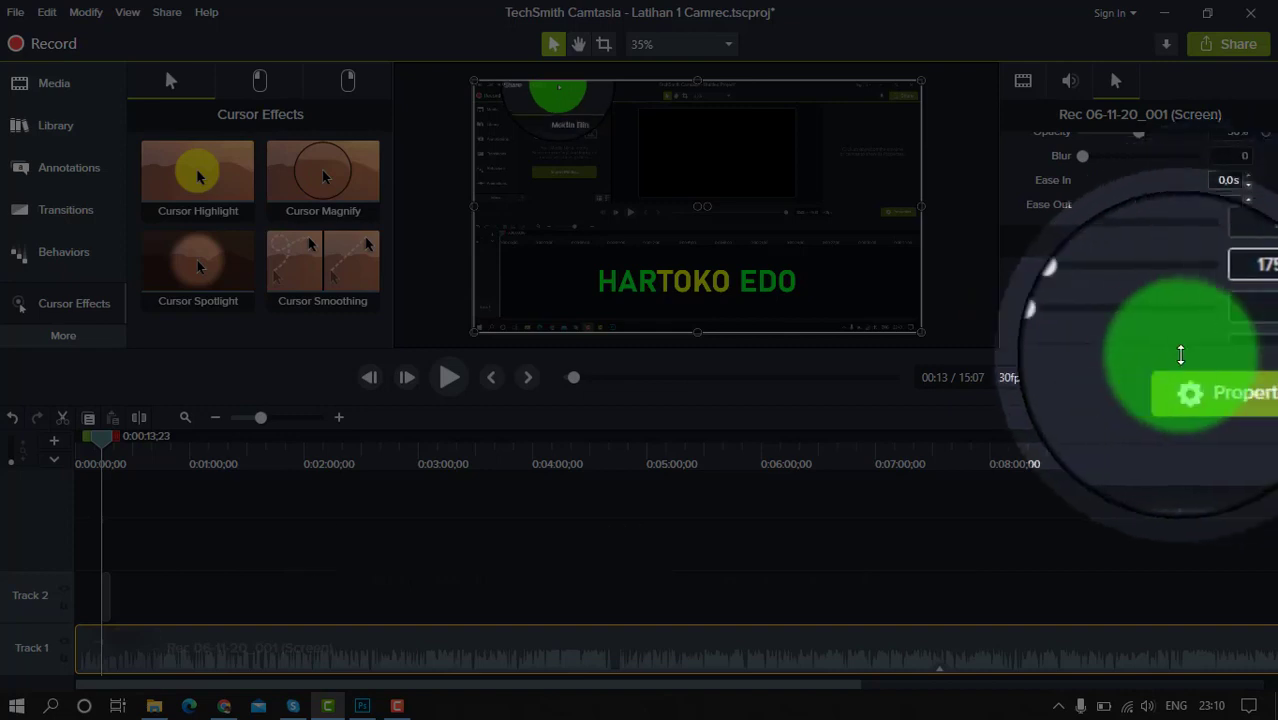
Reduce the Cursor Magnify shadow to 0 and preview the effect by playing the recording from about 2:20
drag(1092, 330, 1081, 330)
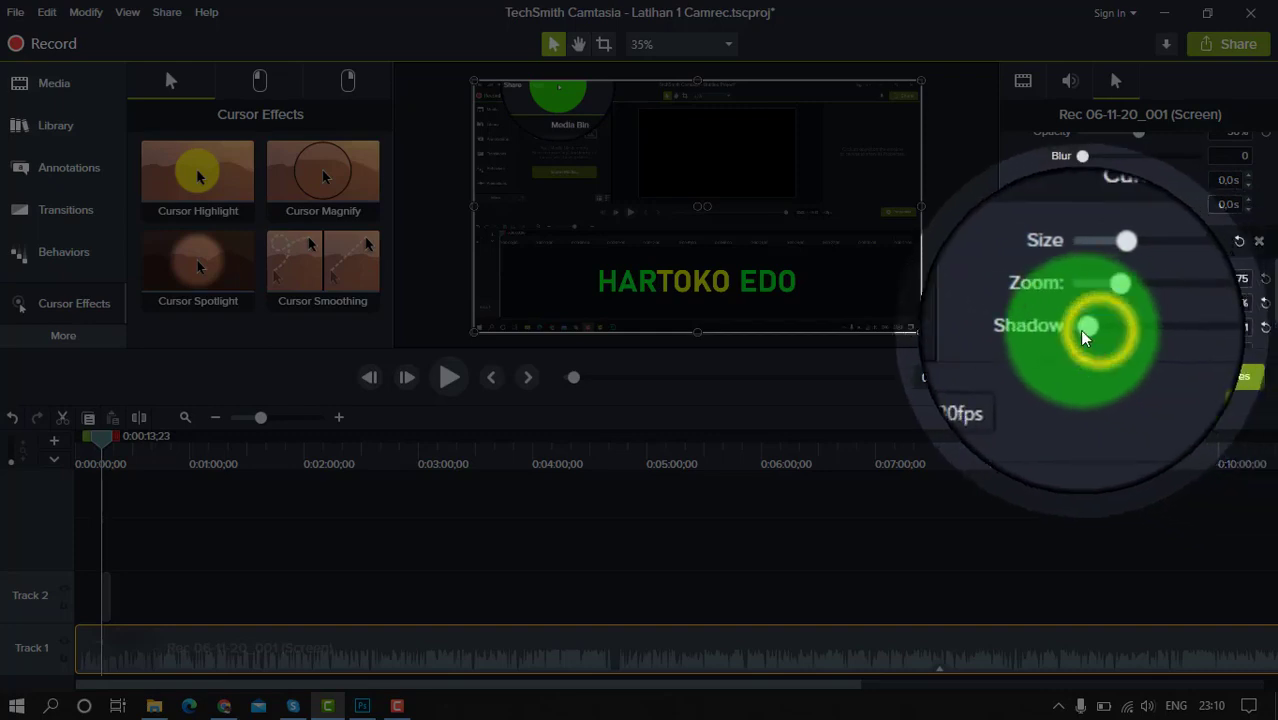
click(1081, 330)
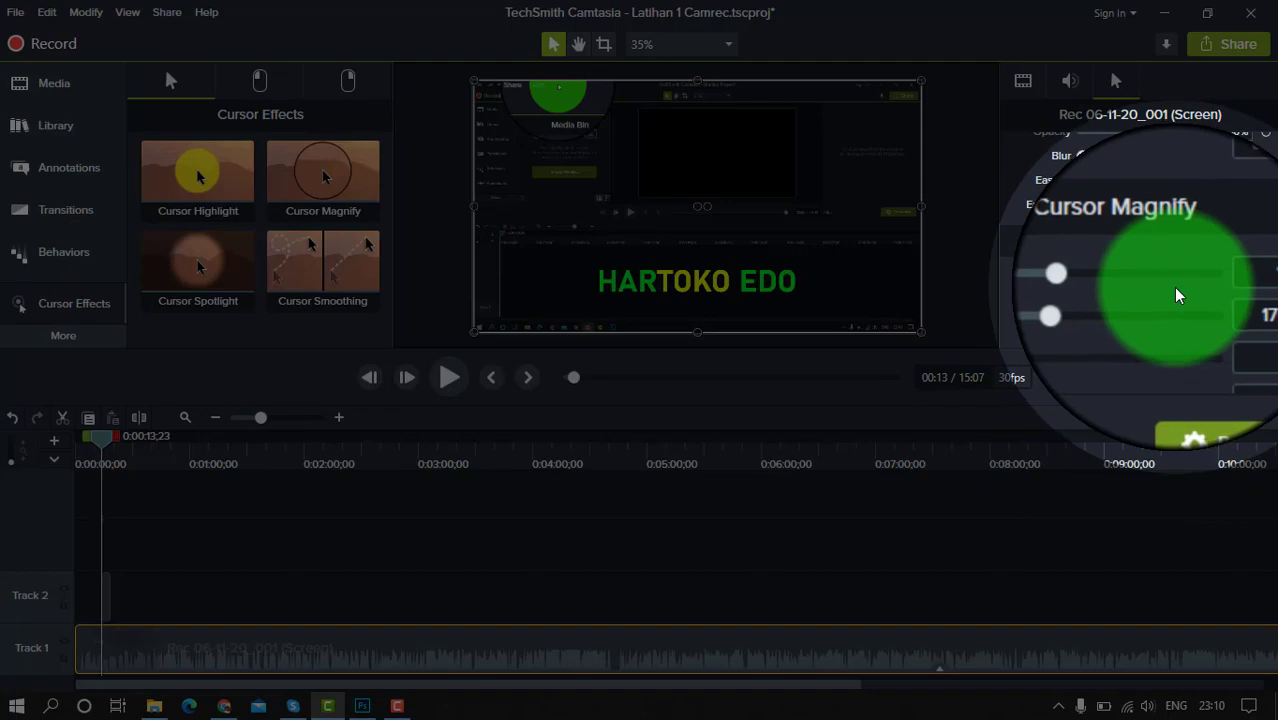
scroll(1175, 290, down, 1)
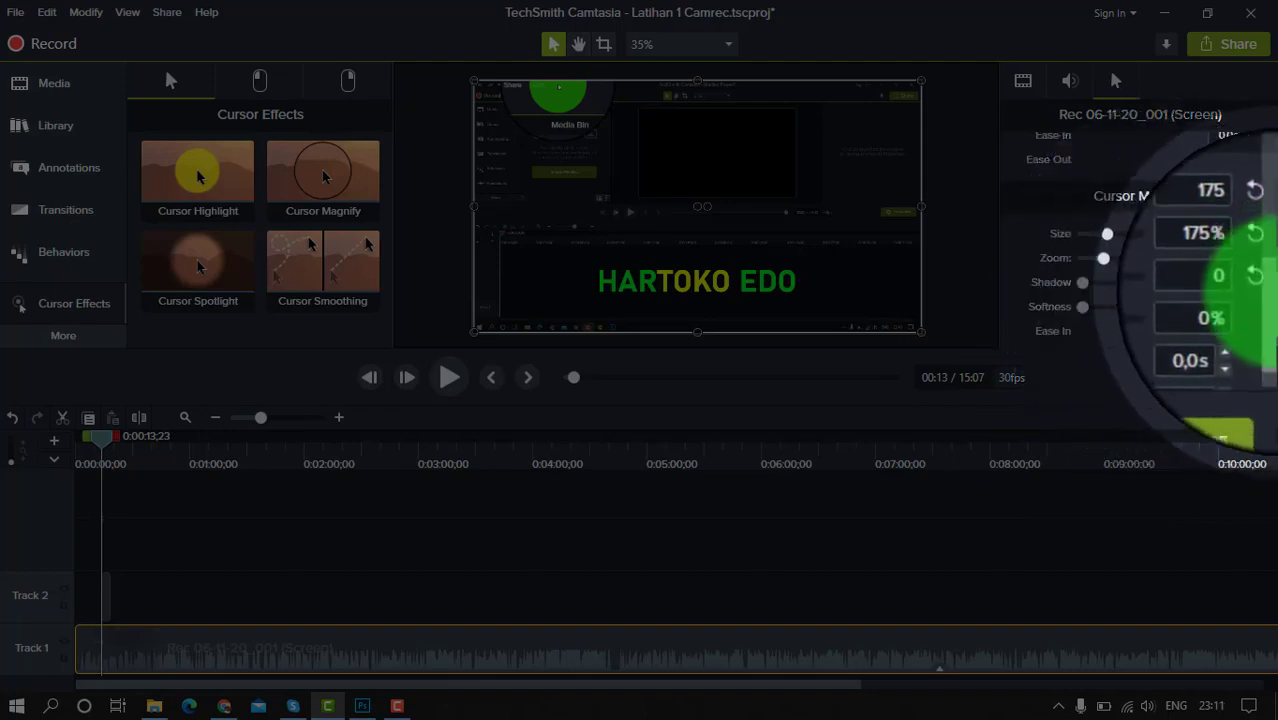
drag(1273, 316, 1275, 340)
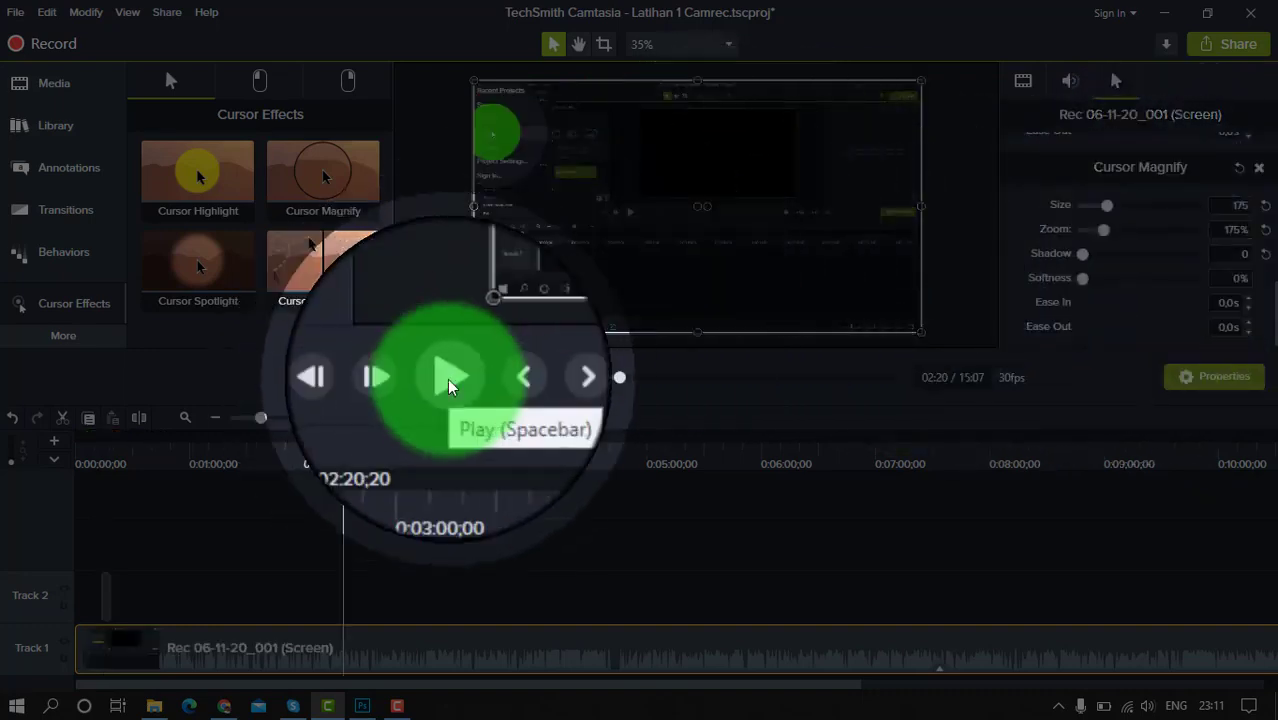
click(447, 378)
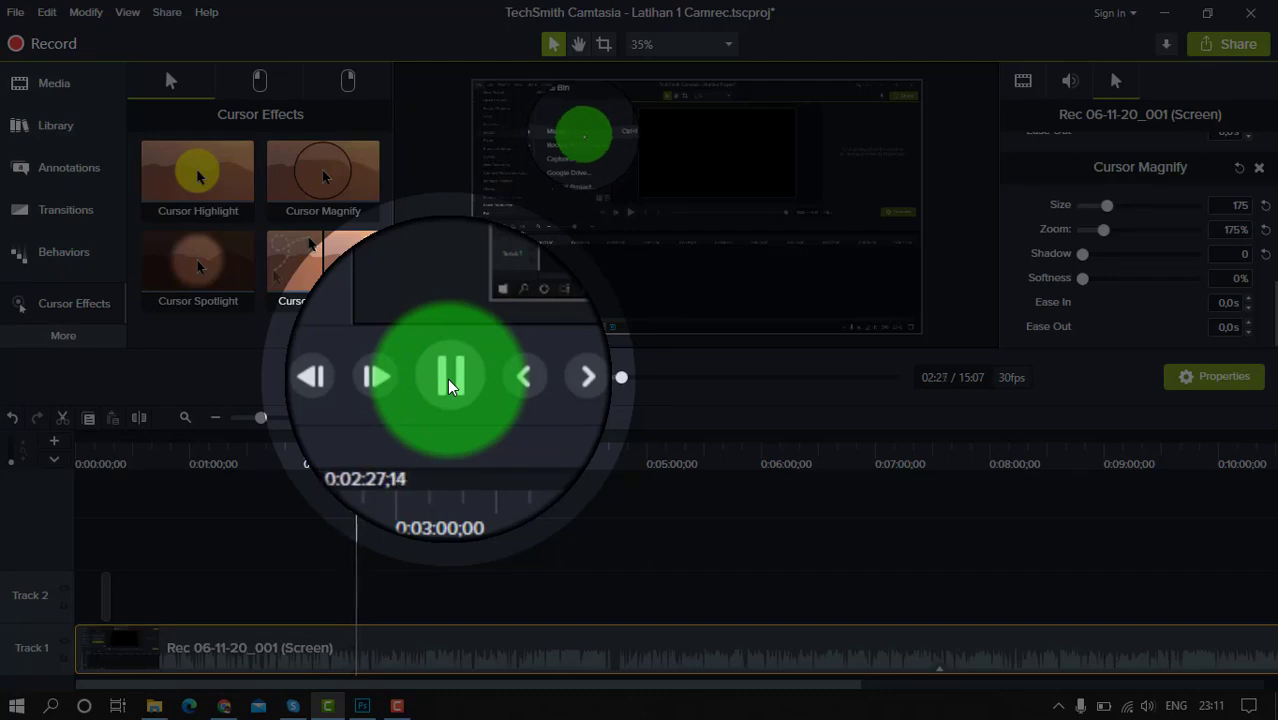
click(447, 378)
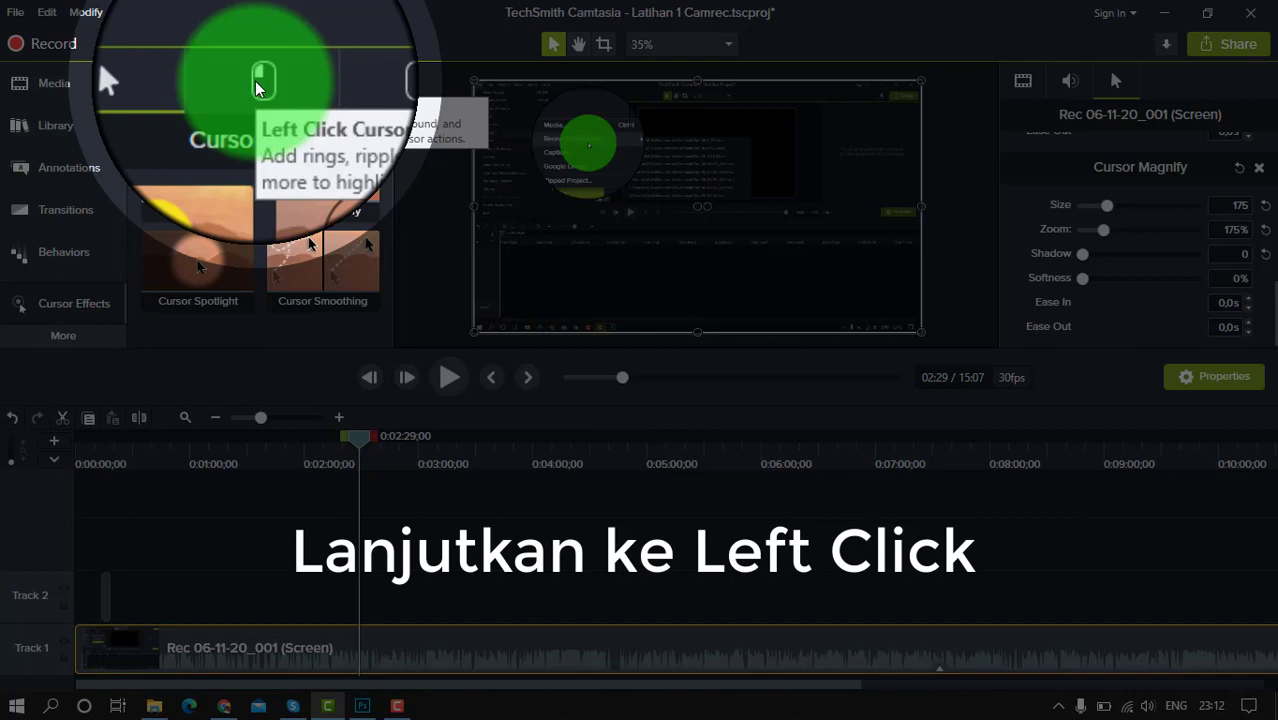
Add the Left Click Rings effect to the screen recording on Track 1
click(256, 88)
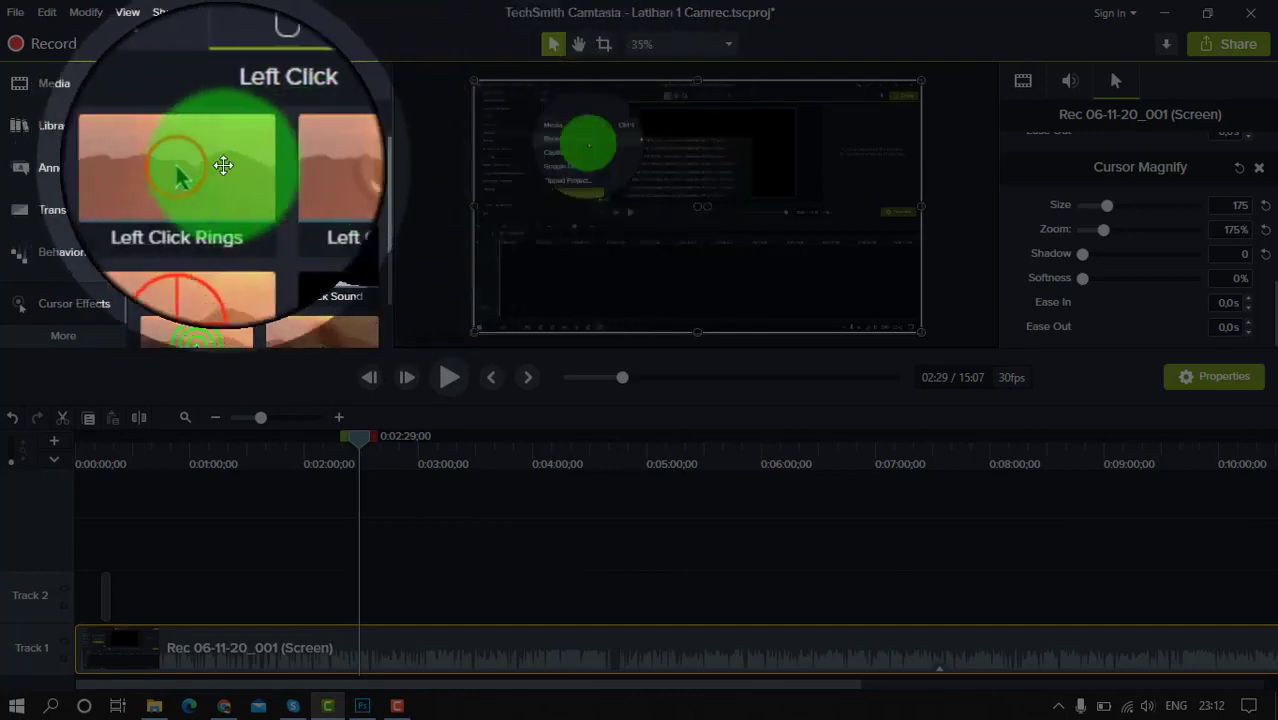
drag(196, 163, 398, 658)
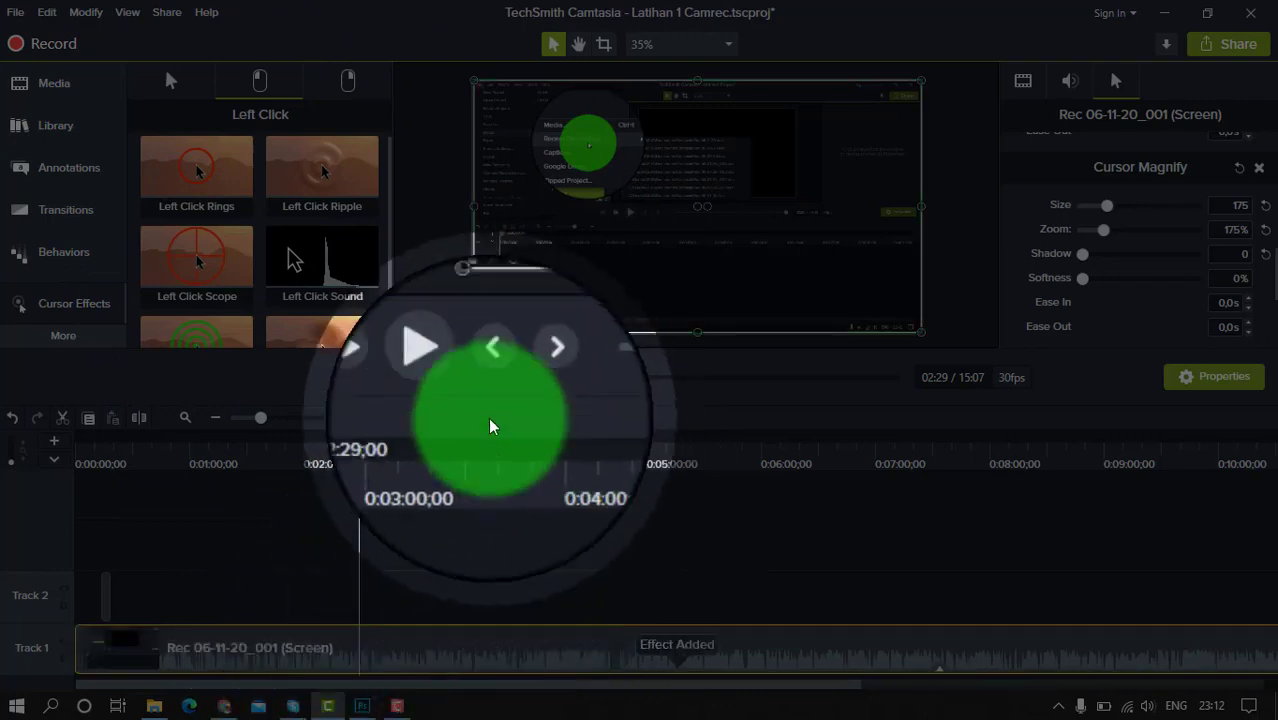
Play the recording from 2:29 and again from about 8:06 to check how left clicks look
click(449, 377)
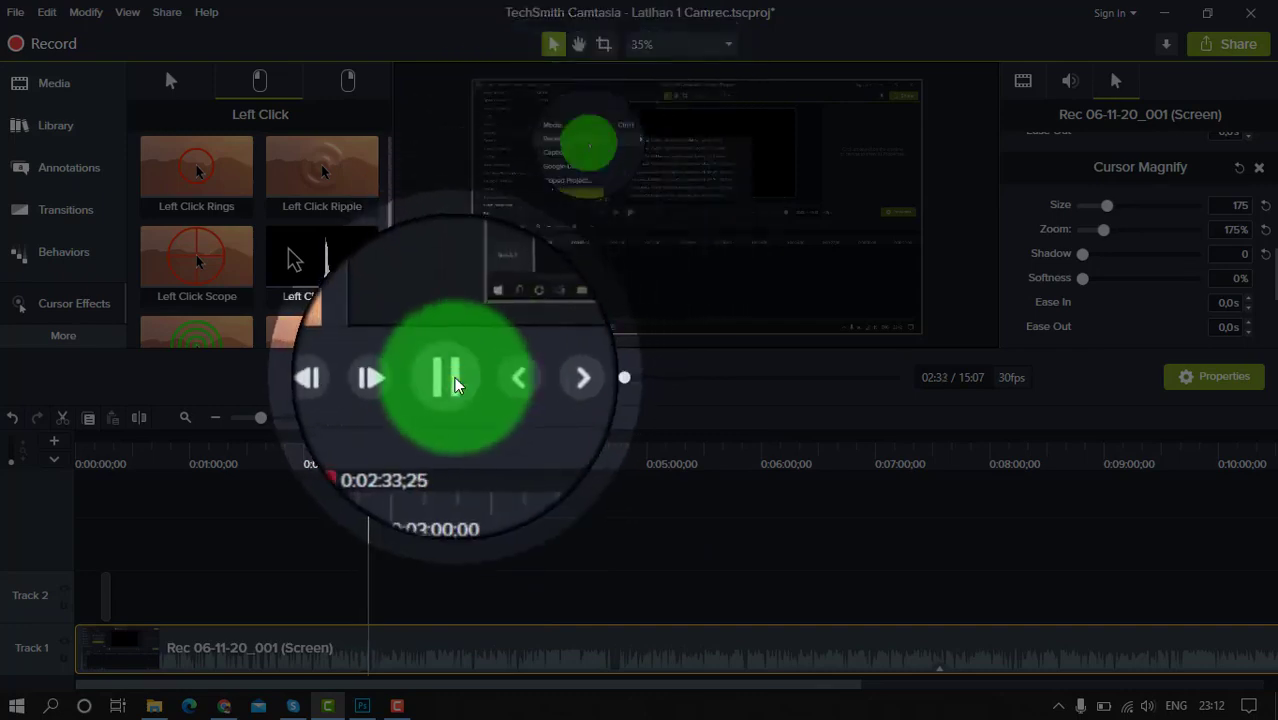
click(452, 377)
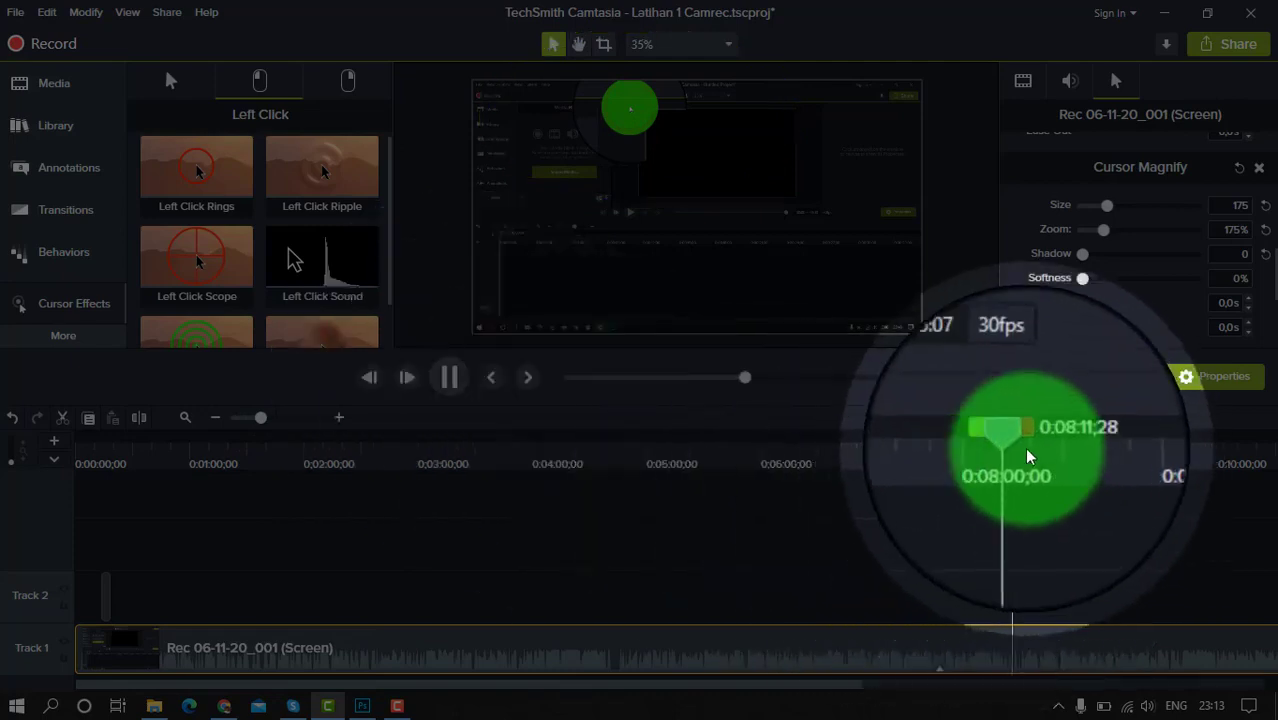
drag(1013, 444, 1001, 443)
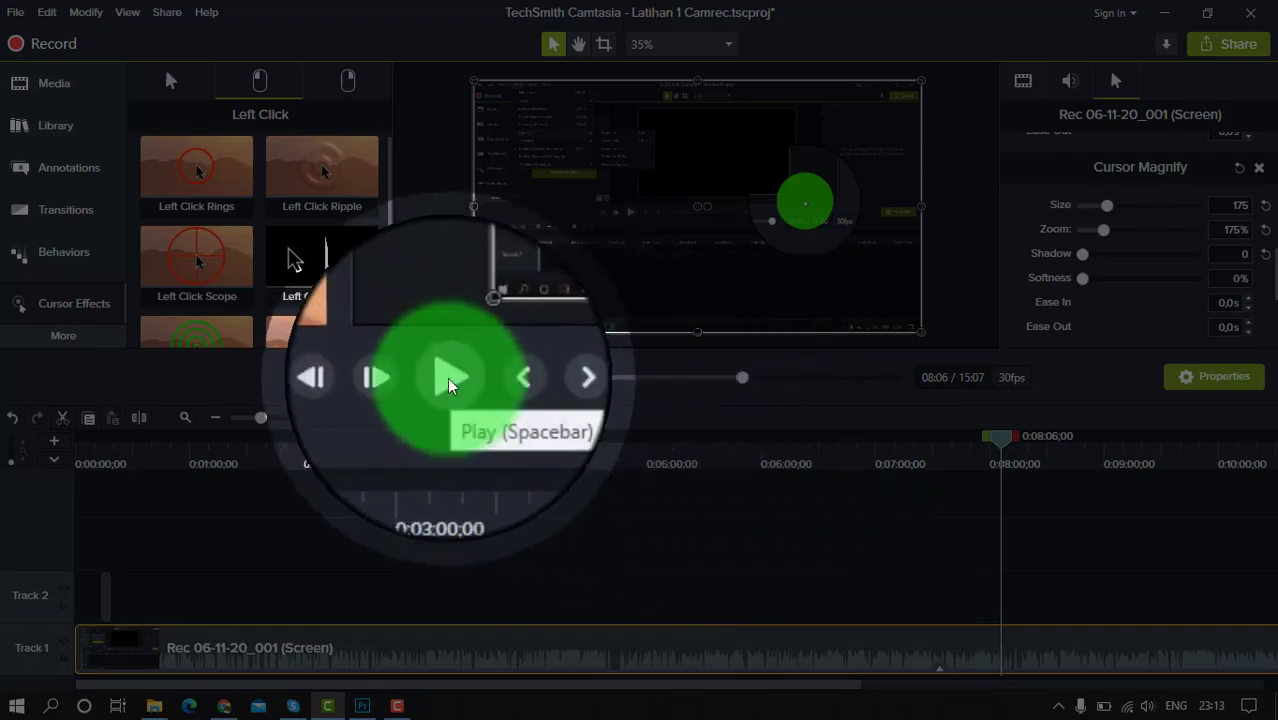
click(447, 377)
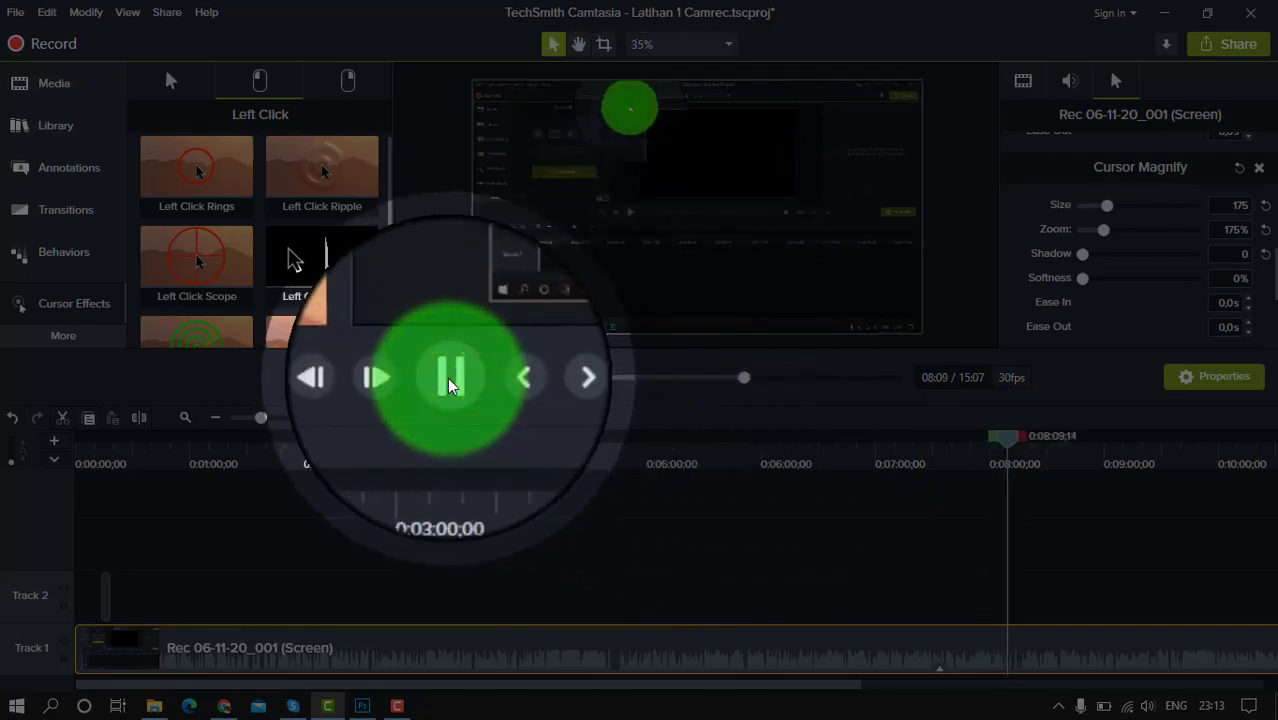
click(447, 377)
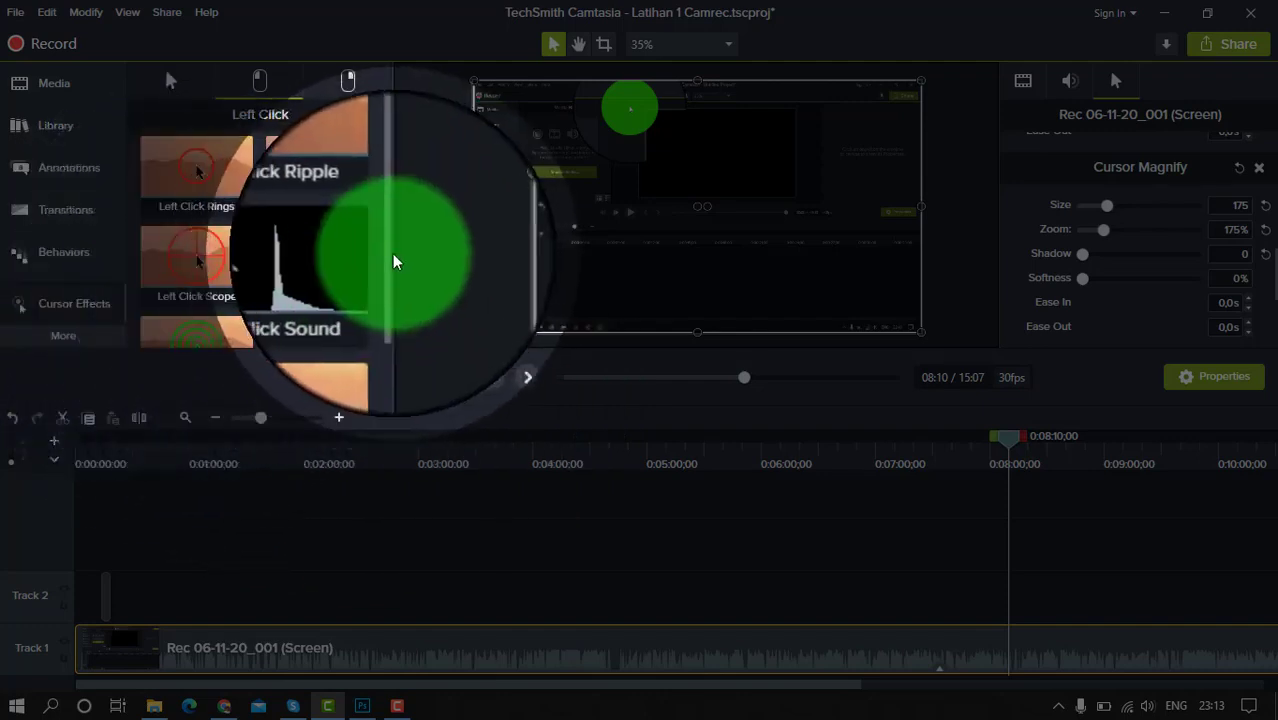
Look through the remaining left-click effects and add the Right Click Scope effect to the screen recording on Track 1
mouse_move(387, 256)
mouse_down()
mouse_move(389, 308)
mouse_move(389, 241)
mouse_move(397, 289)
mouse_move(397, 248)
mouse_up()
click(397, 248)
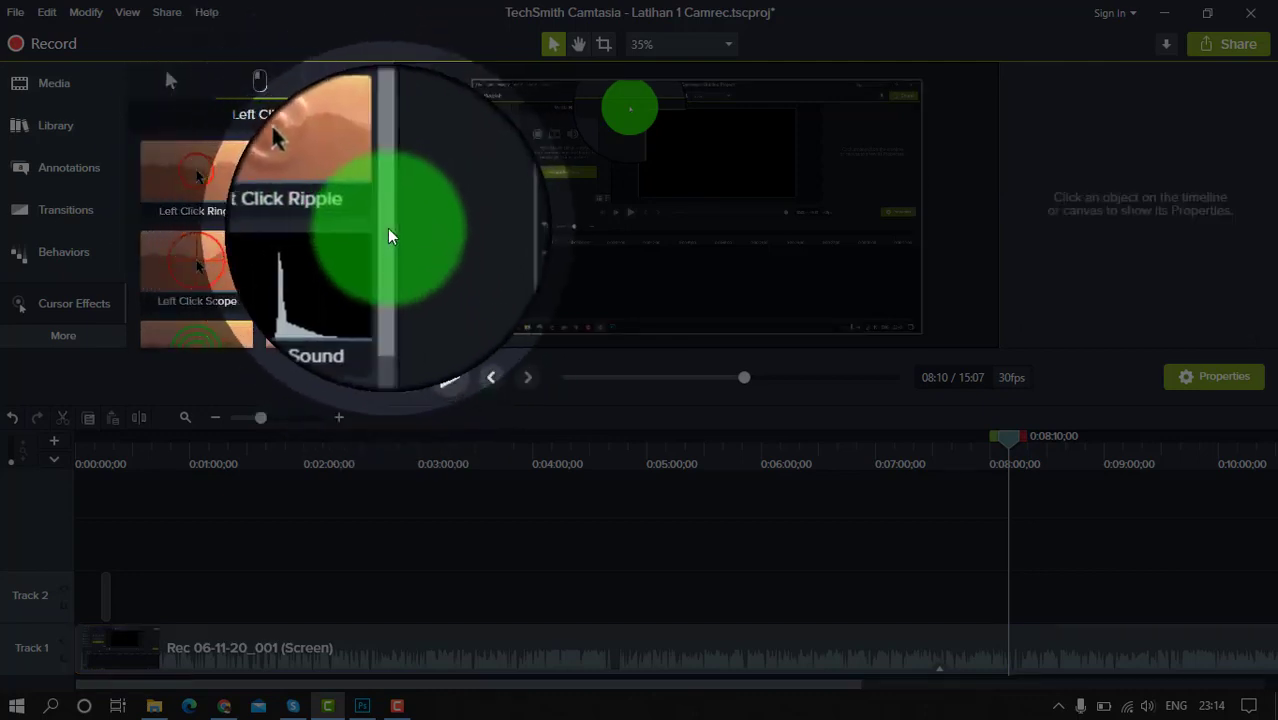
drag(390, 230, 390, 288)
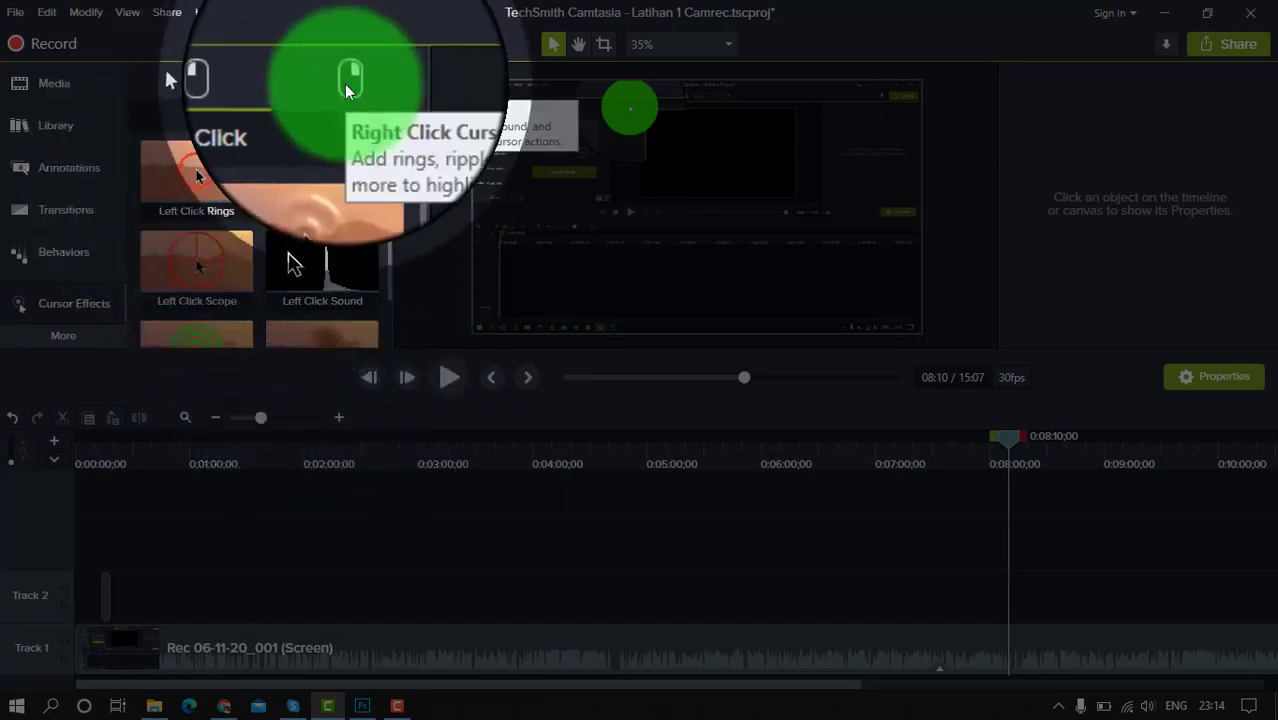
click(347, 88)
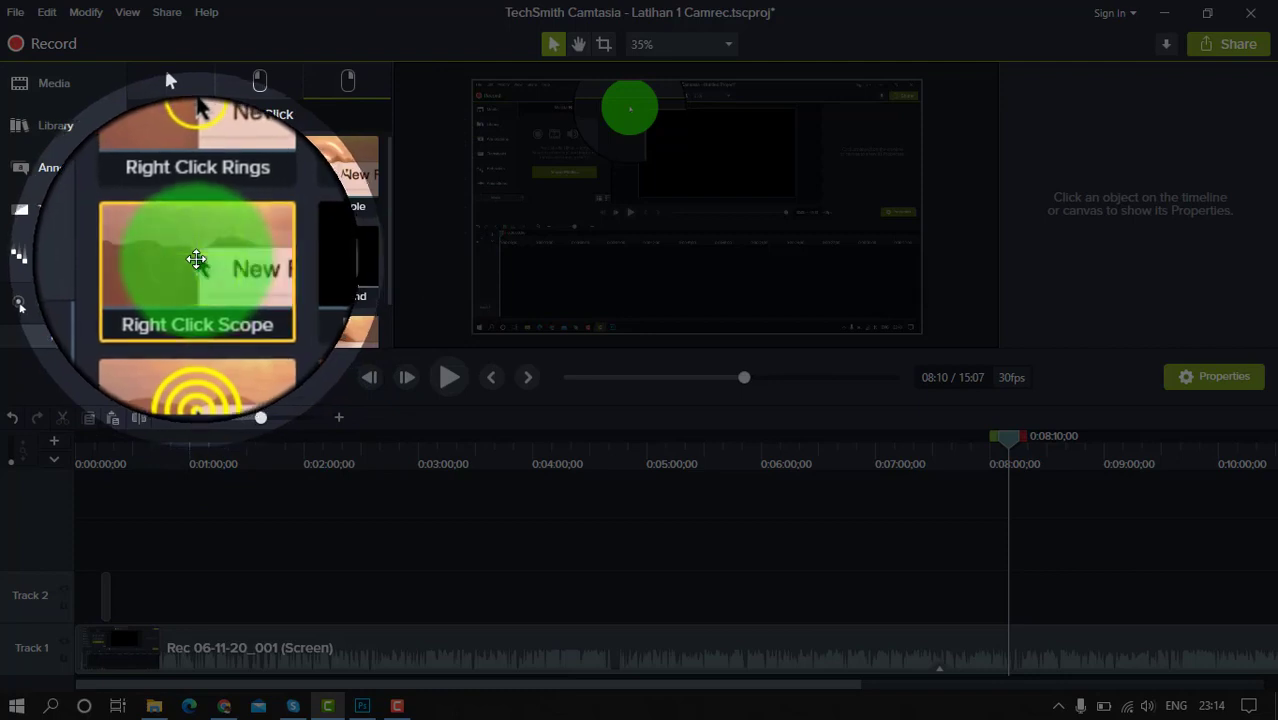
drag(197, 260, 515, 664)
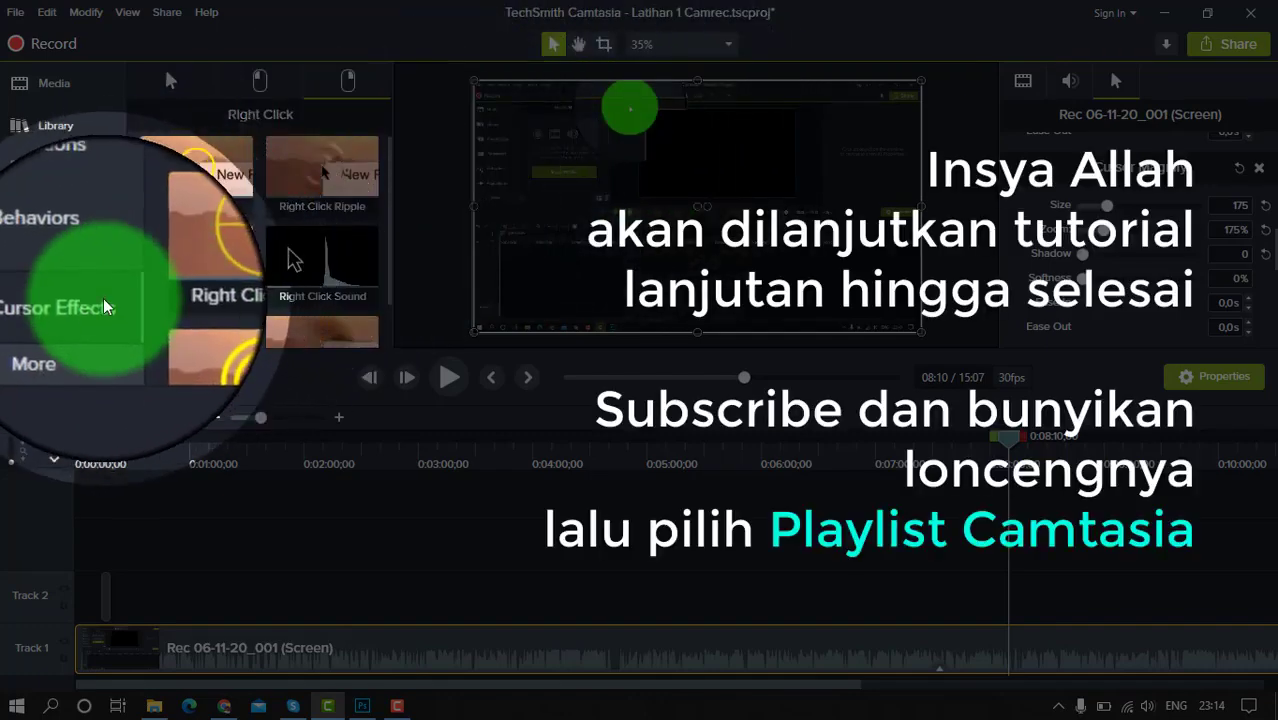
Bring up the collection of Audio Effects in place of the cursor effects
click(91, 303)
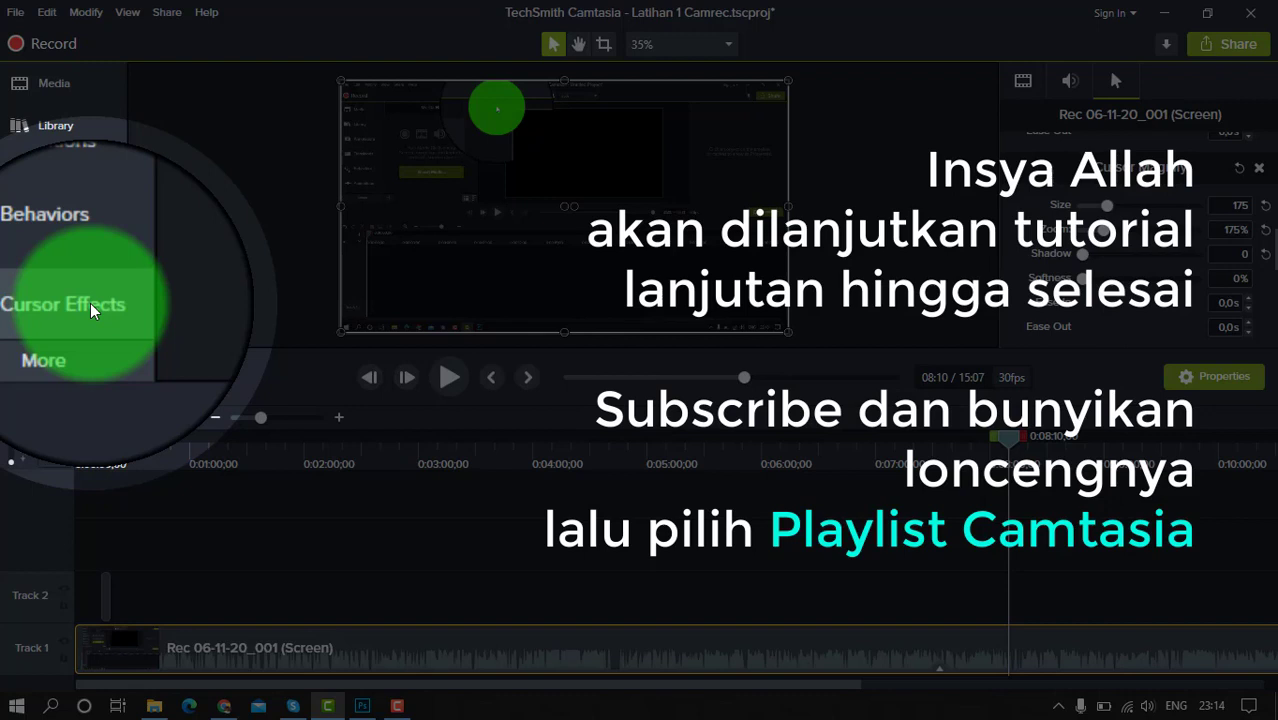
click(90, 303)
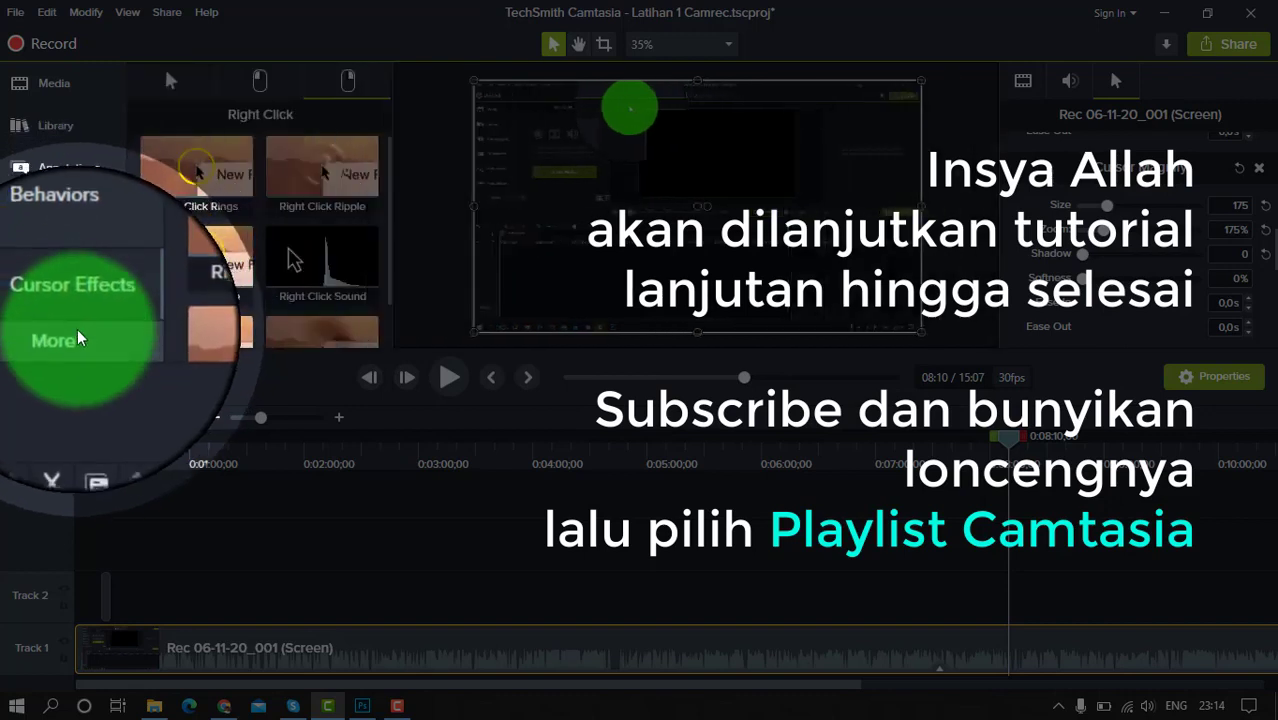
click(78, 338)
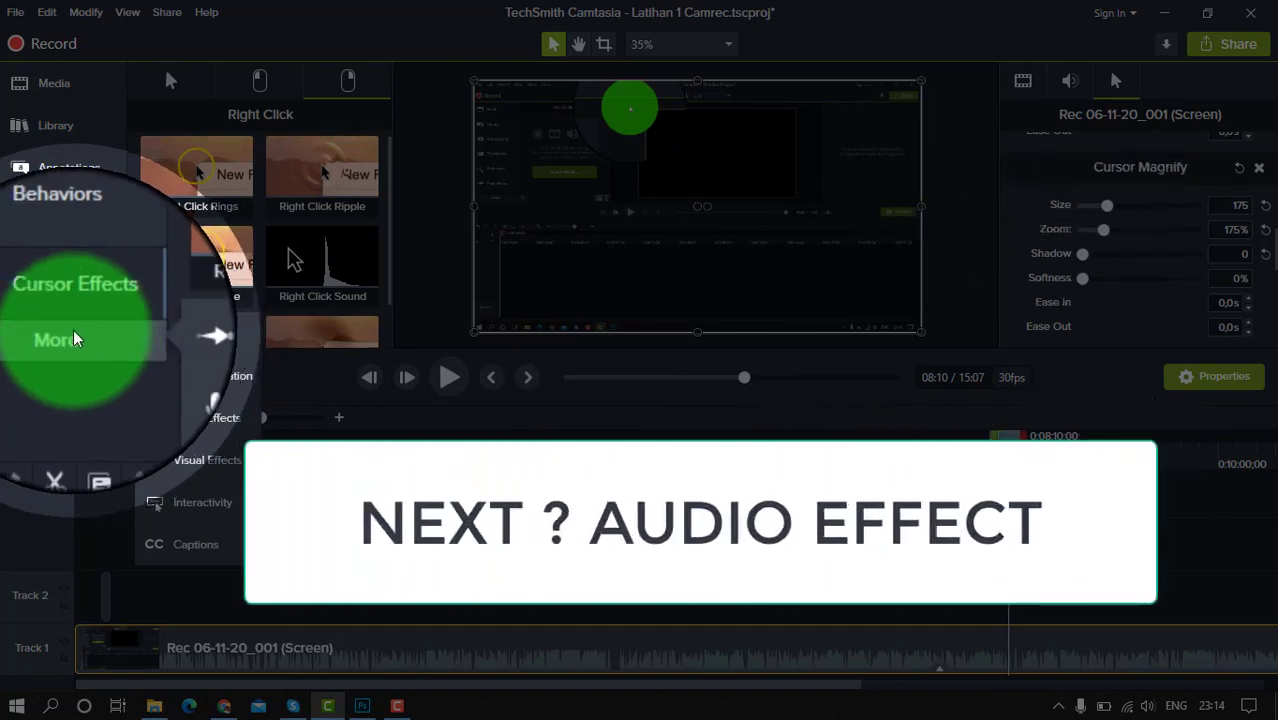
click(194, 417)
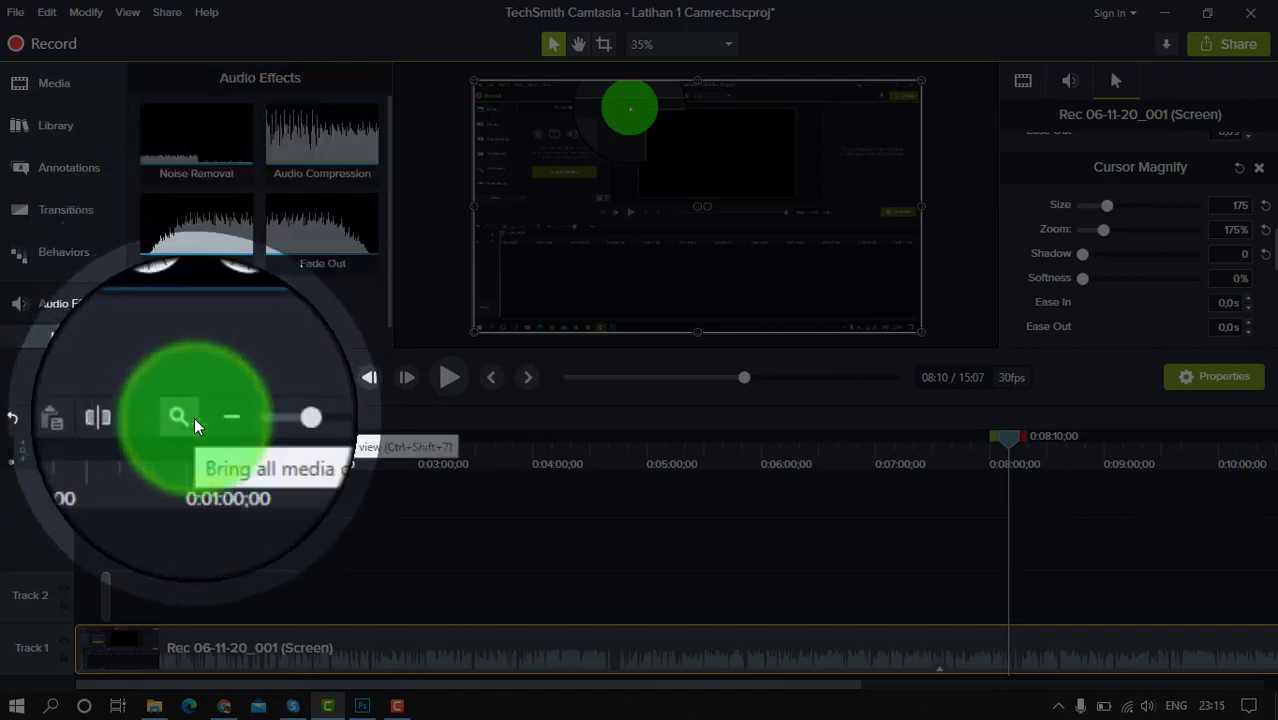